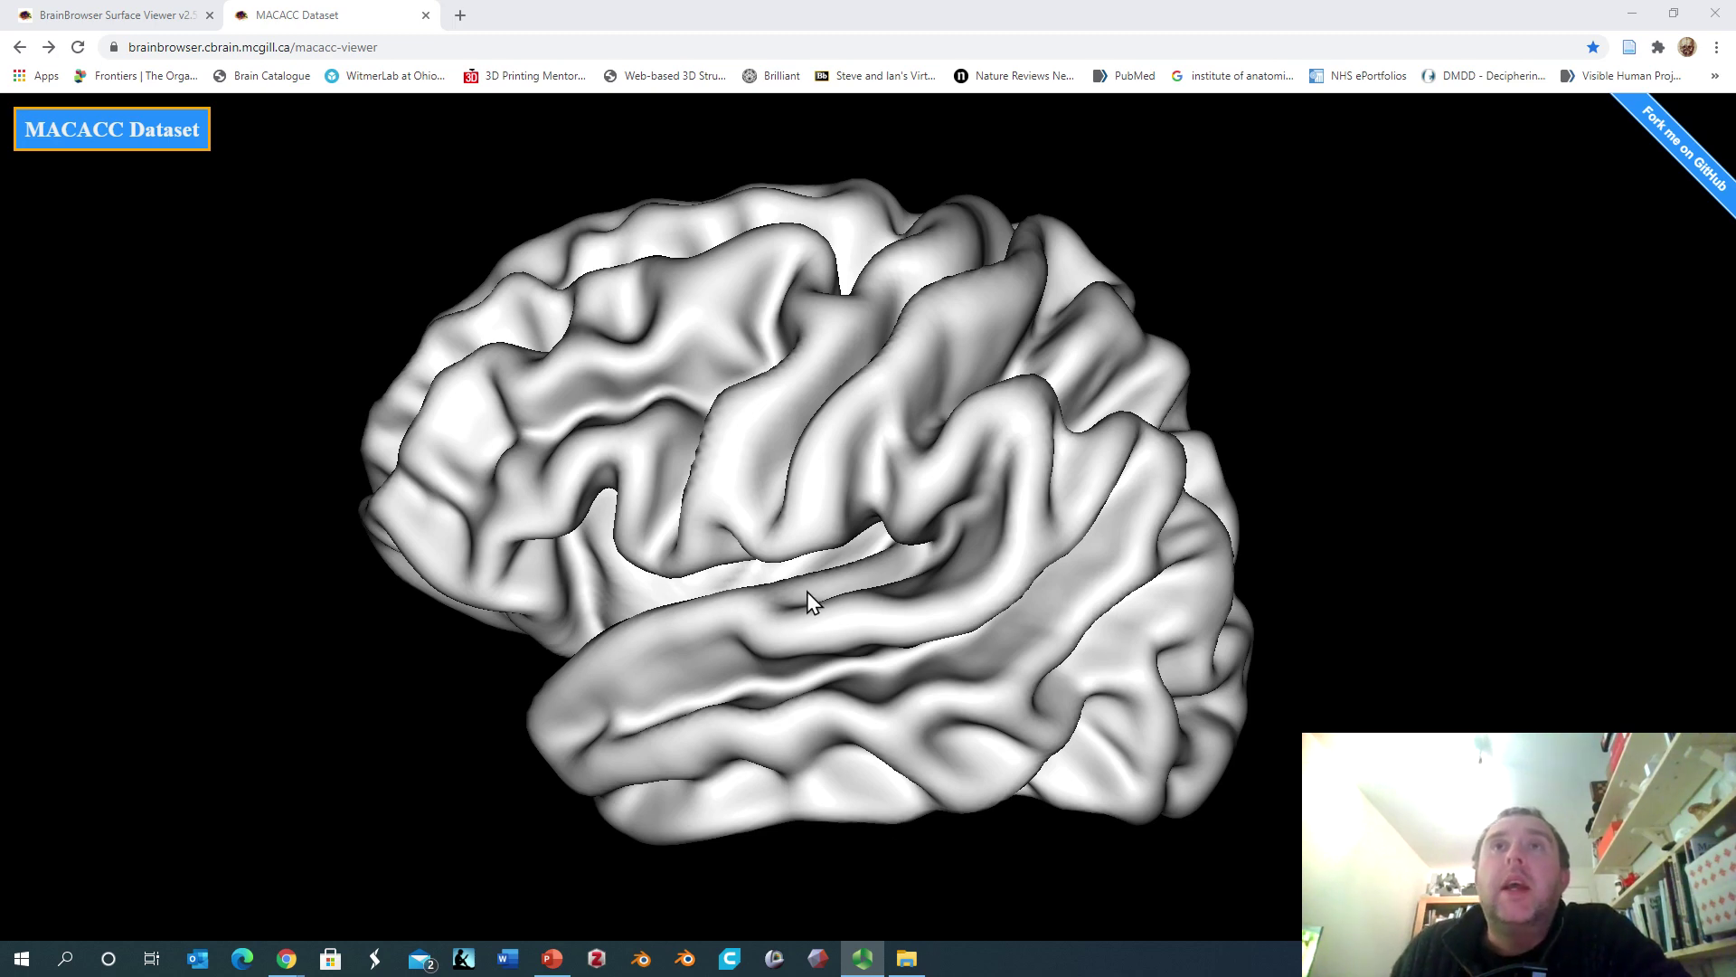
Rotate the grey cortical surface toward a frontal oblique view and zoom in a little
left_click_drag(748, 542, 877, 534)
scroll(888, 562, "up", 1)
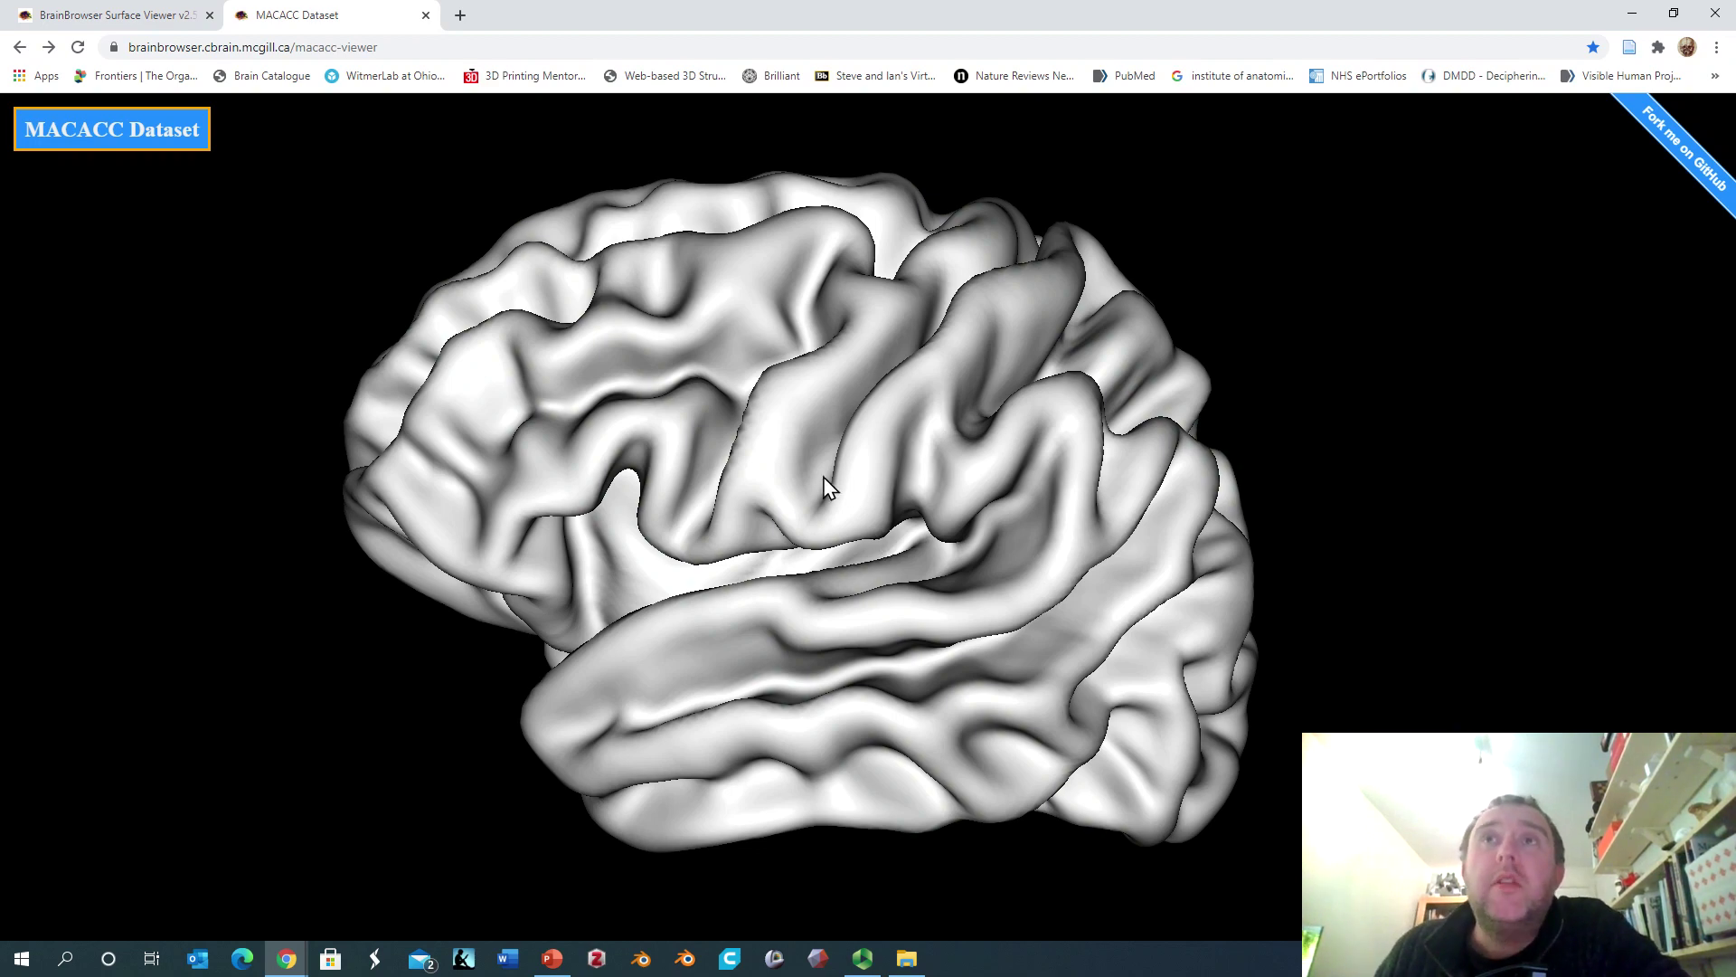
Turn the brain slightly, then scroll the settings panel to reveal the Scale Space control, currently 25mm
left_click_drag(828, 486, 875, 464)
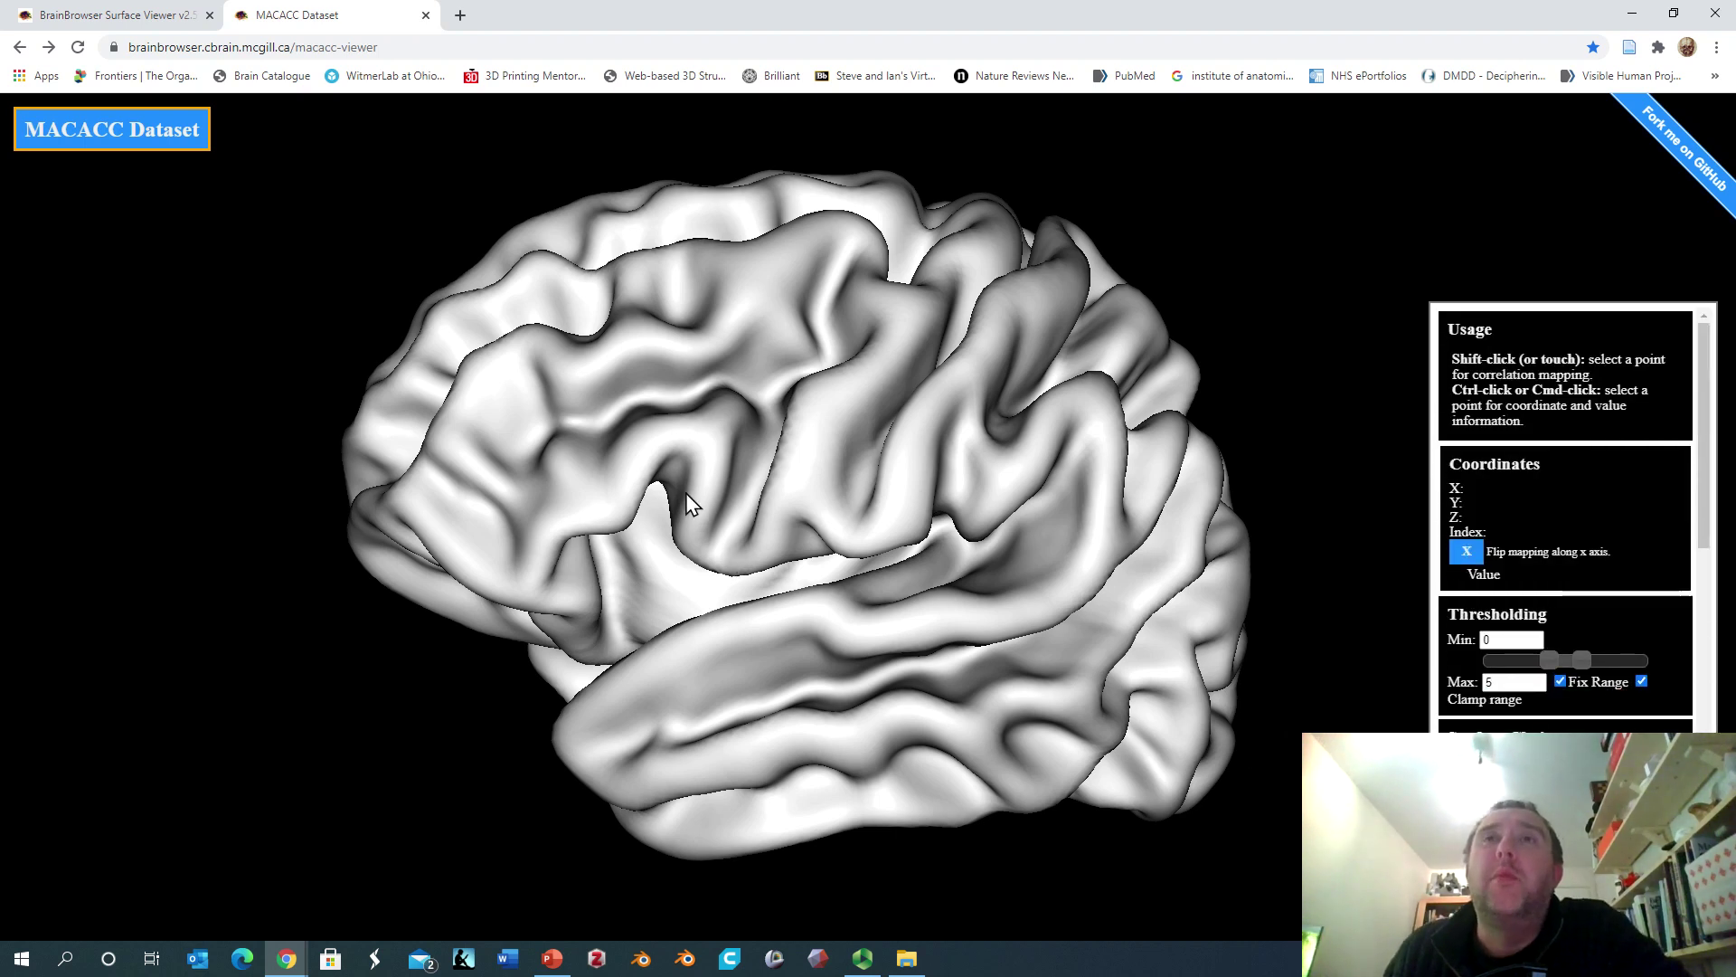
scroll(1498, 624, "down", 4)
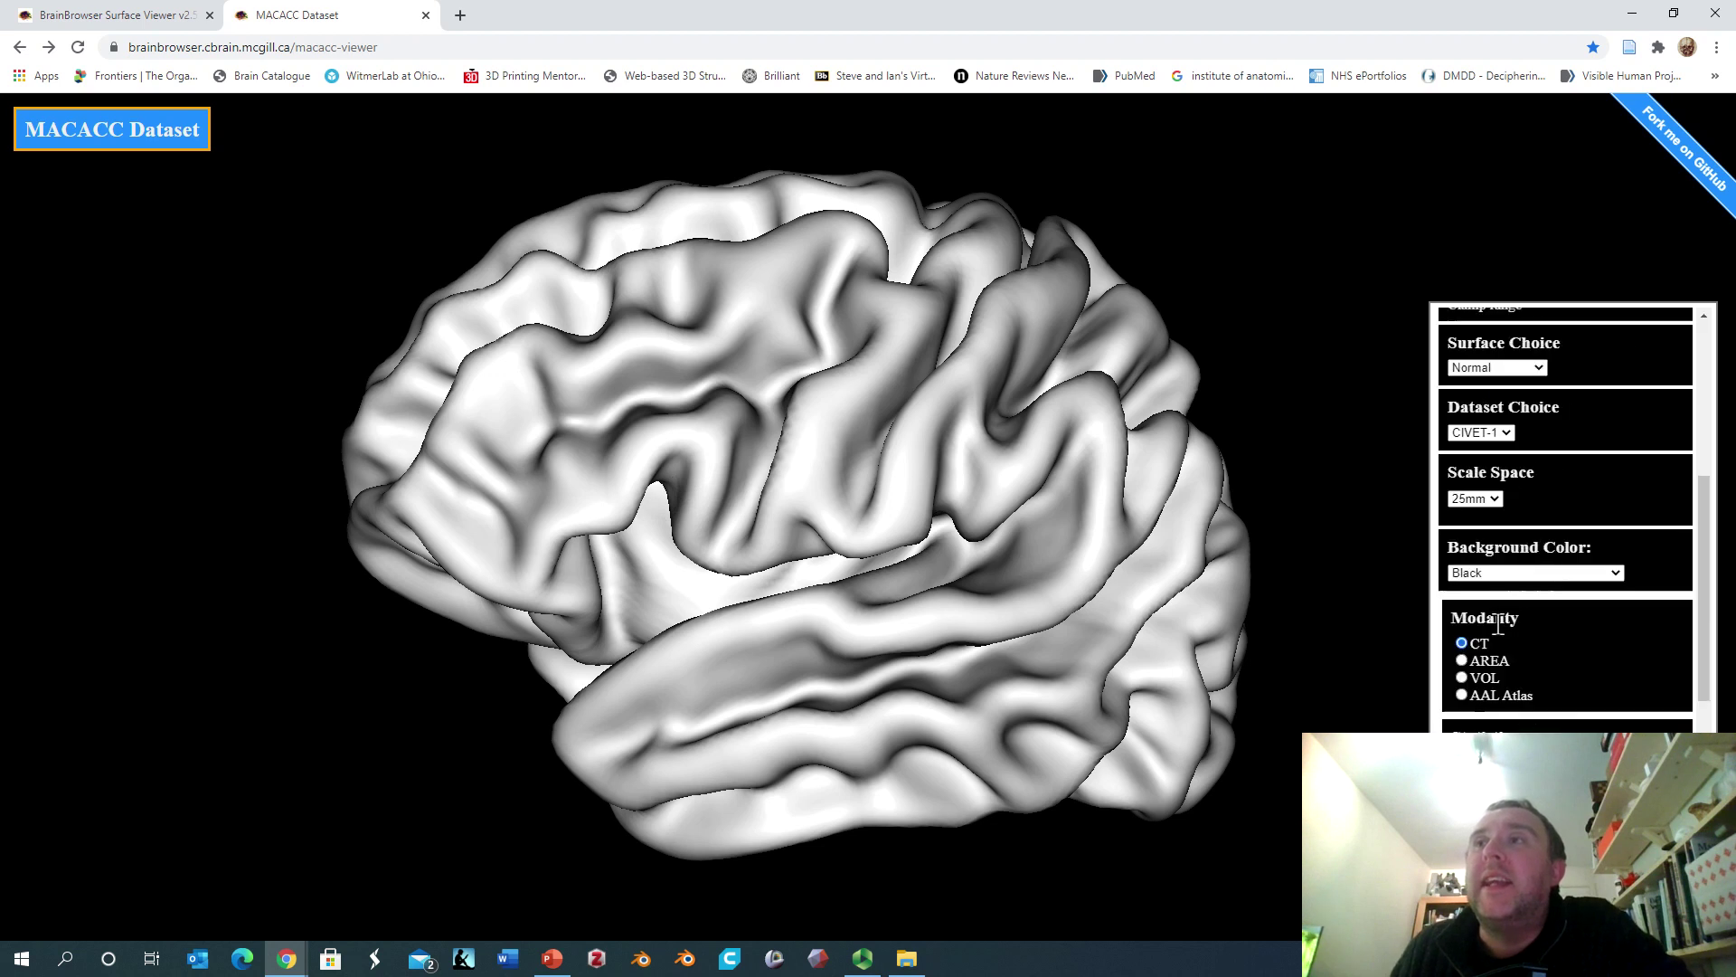
scroll(1498, 624, "down", 2)
scroll(1501, 627, "up", 4)
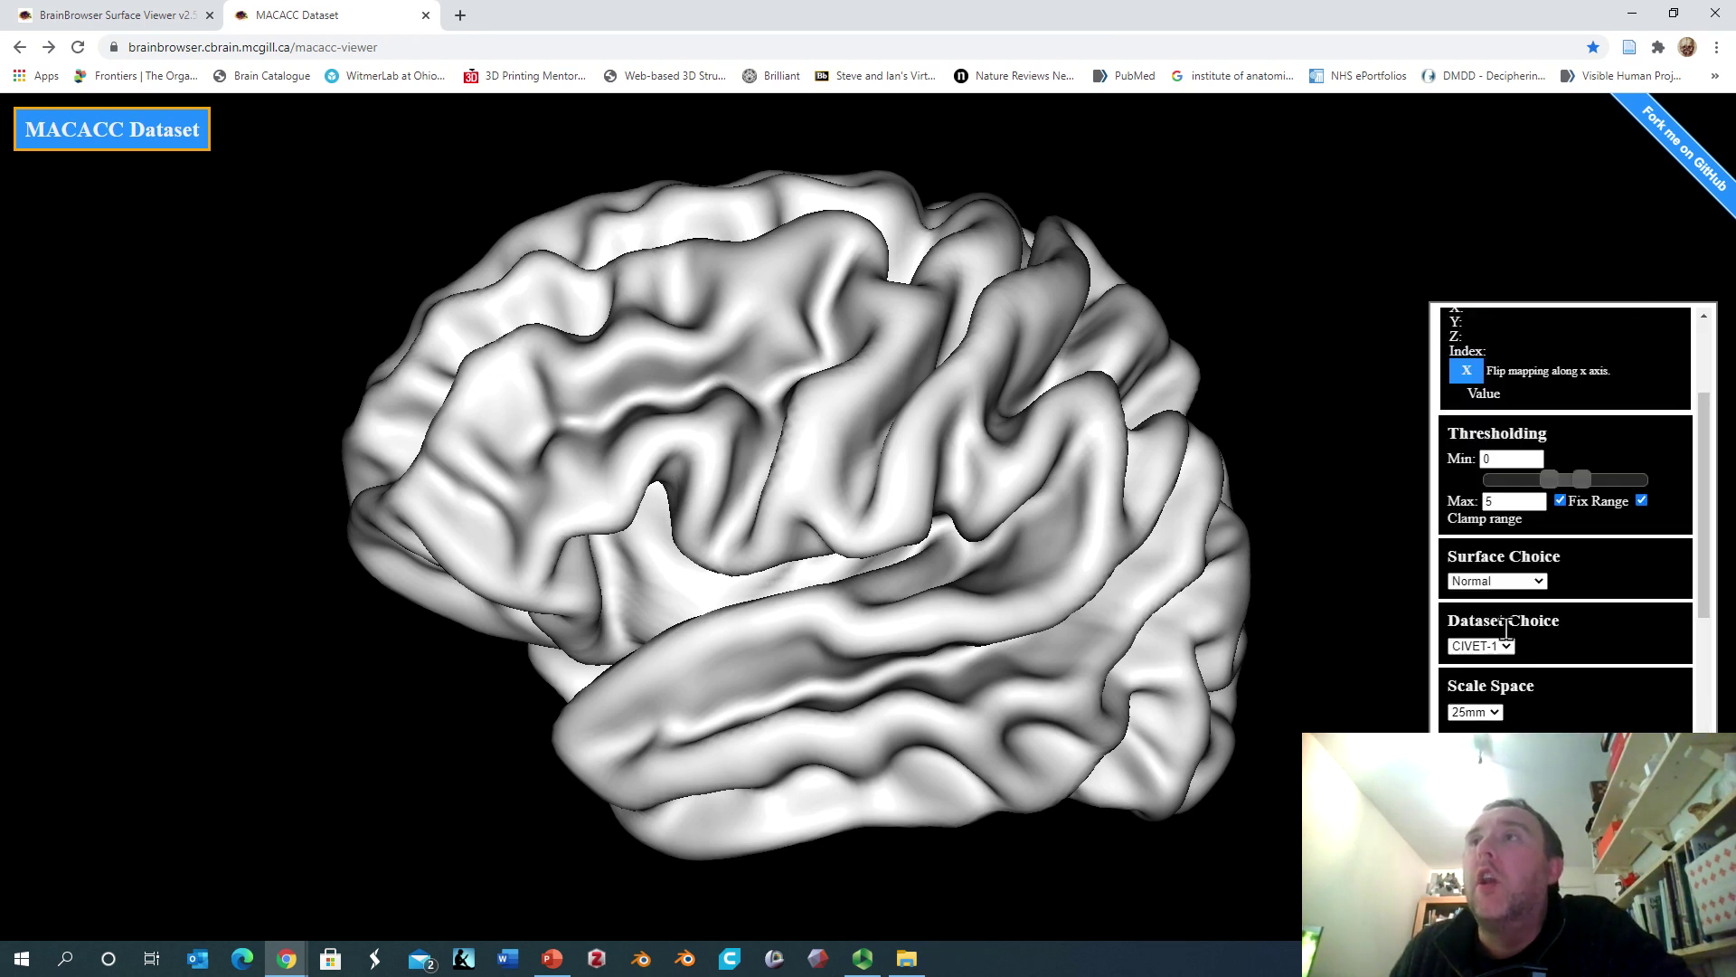
scroll(1495, 597, "up", 2)
scroll(1497, 601, "down", 2)
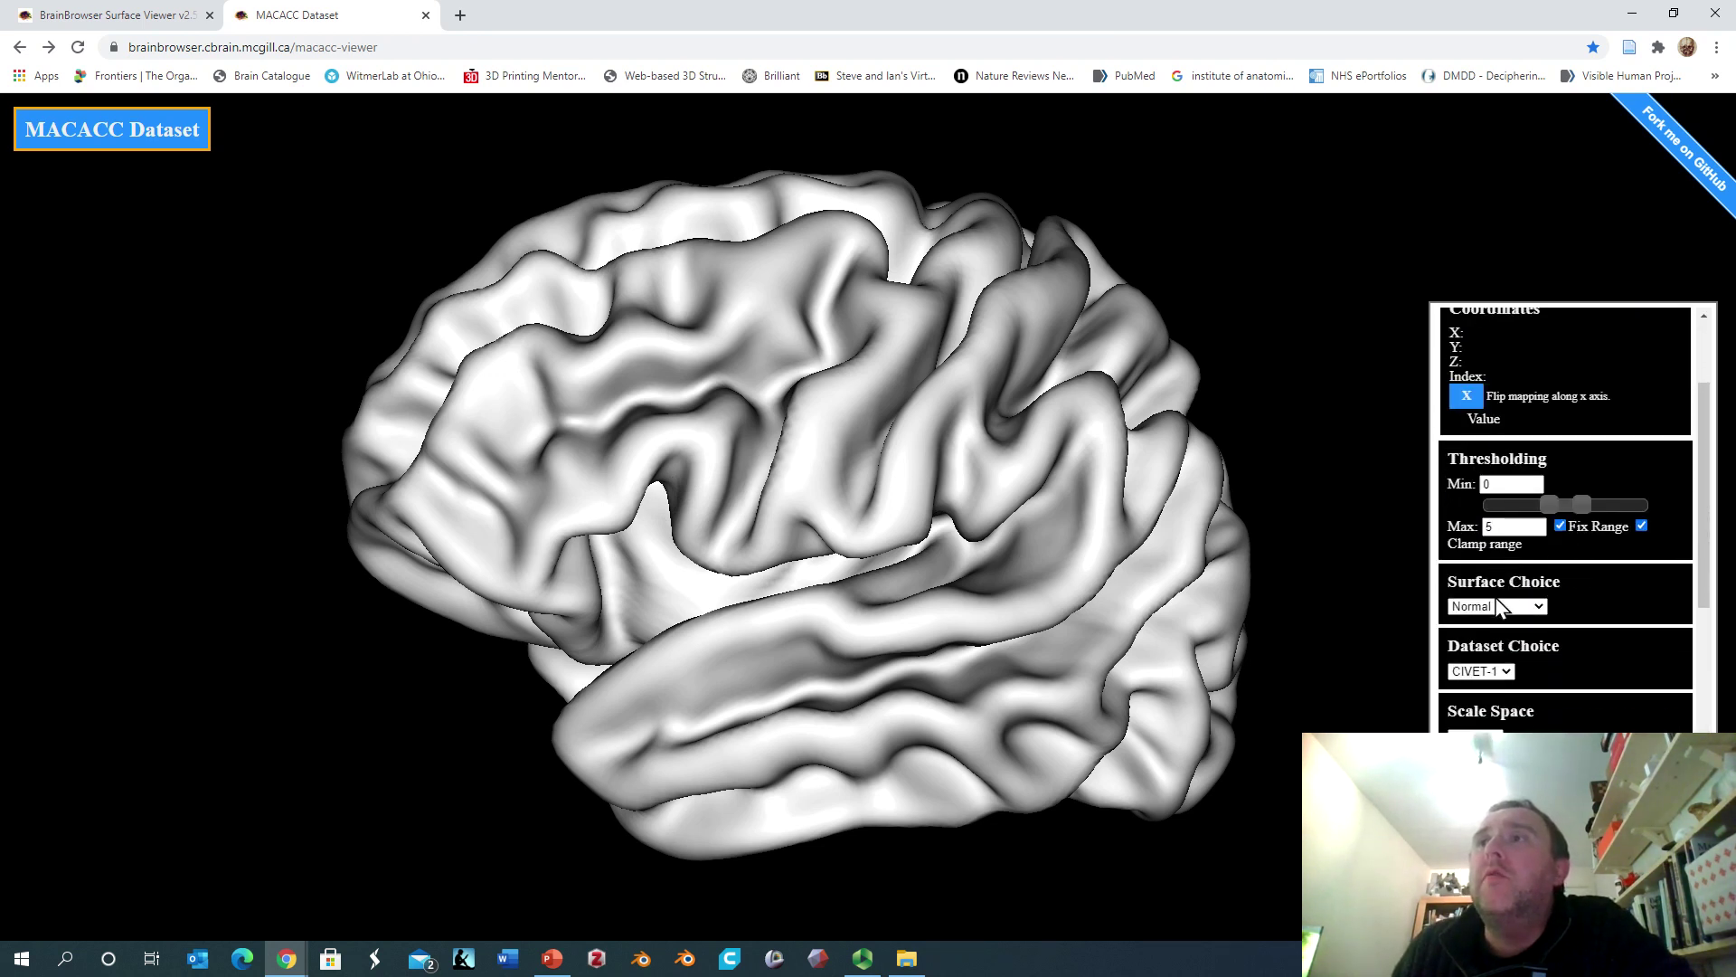
scroll(1497, 604, "down", 3)
Change the scale space from 25mm to 10mm for the MACACC correlation map
left_click(1483, 533)
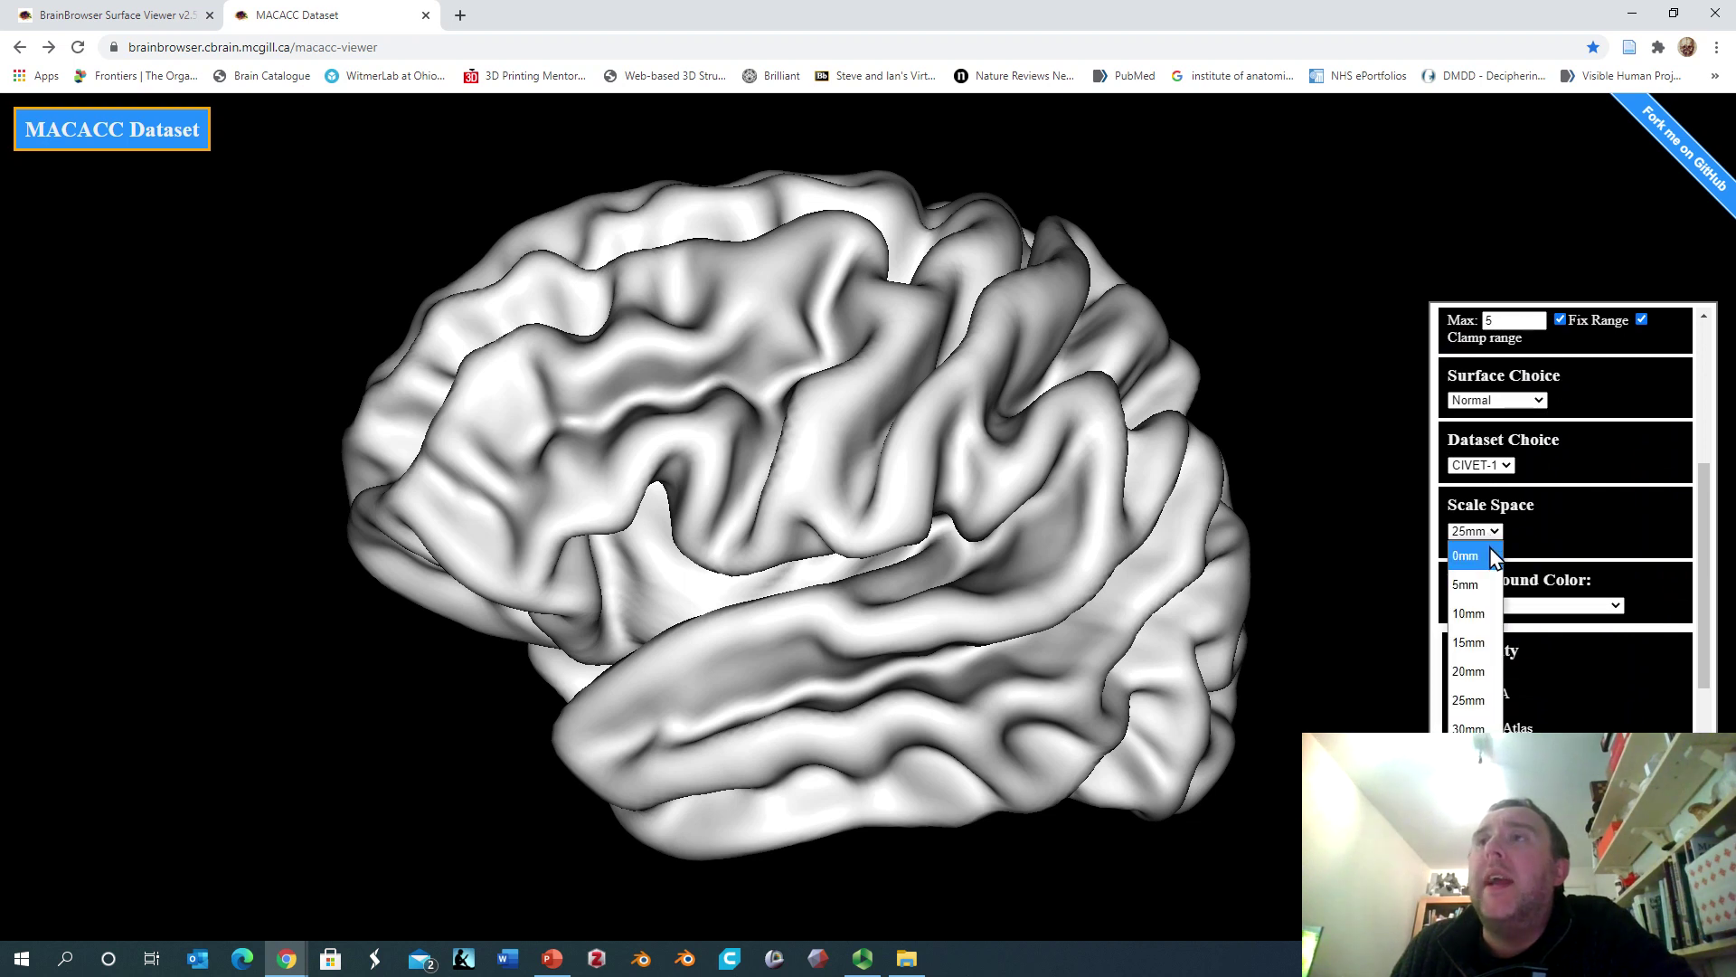
left_click(1469, 613)
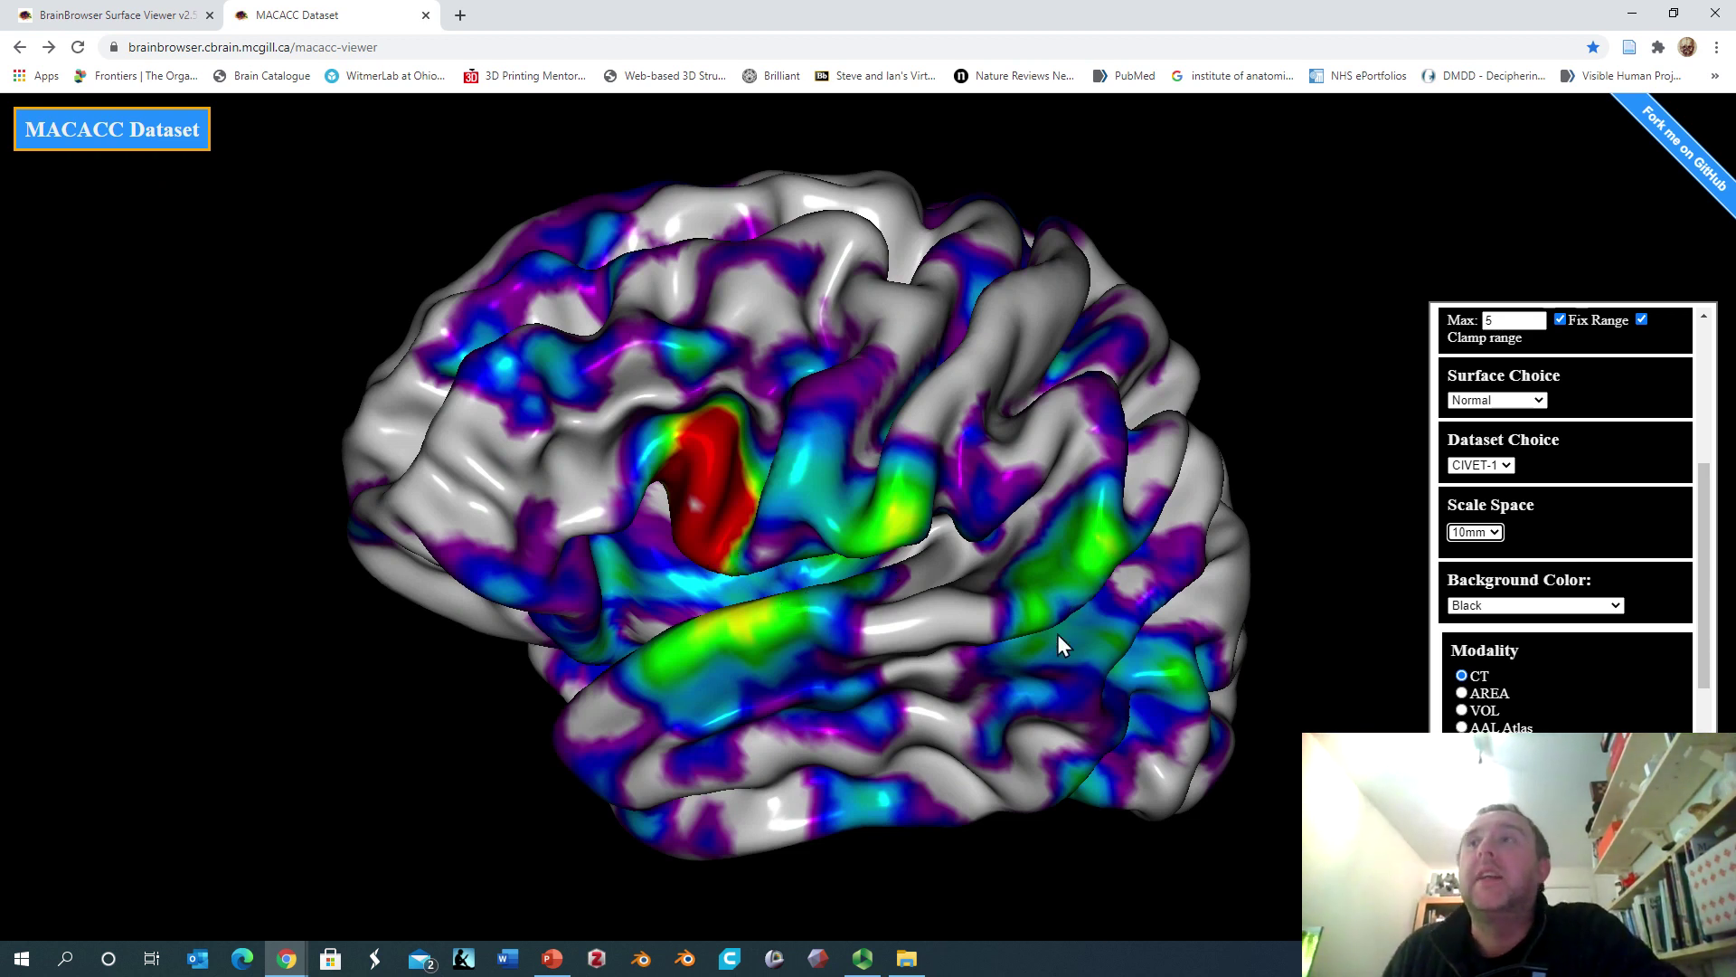
scroll(1490, 649, "down", 5)
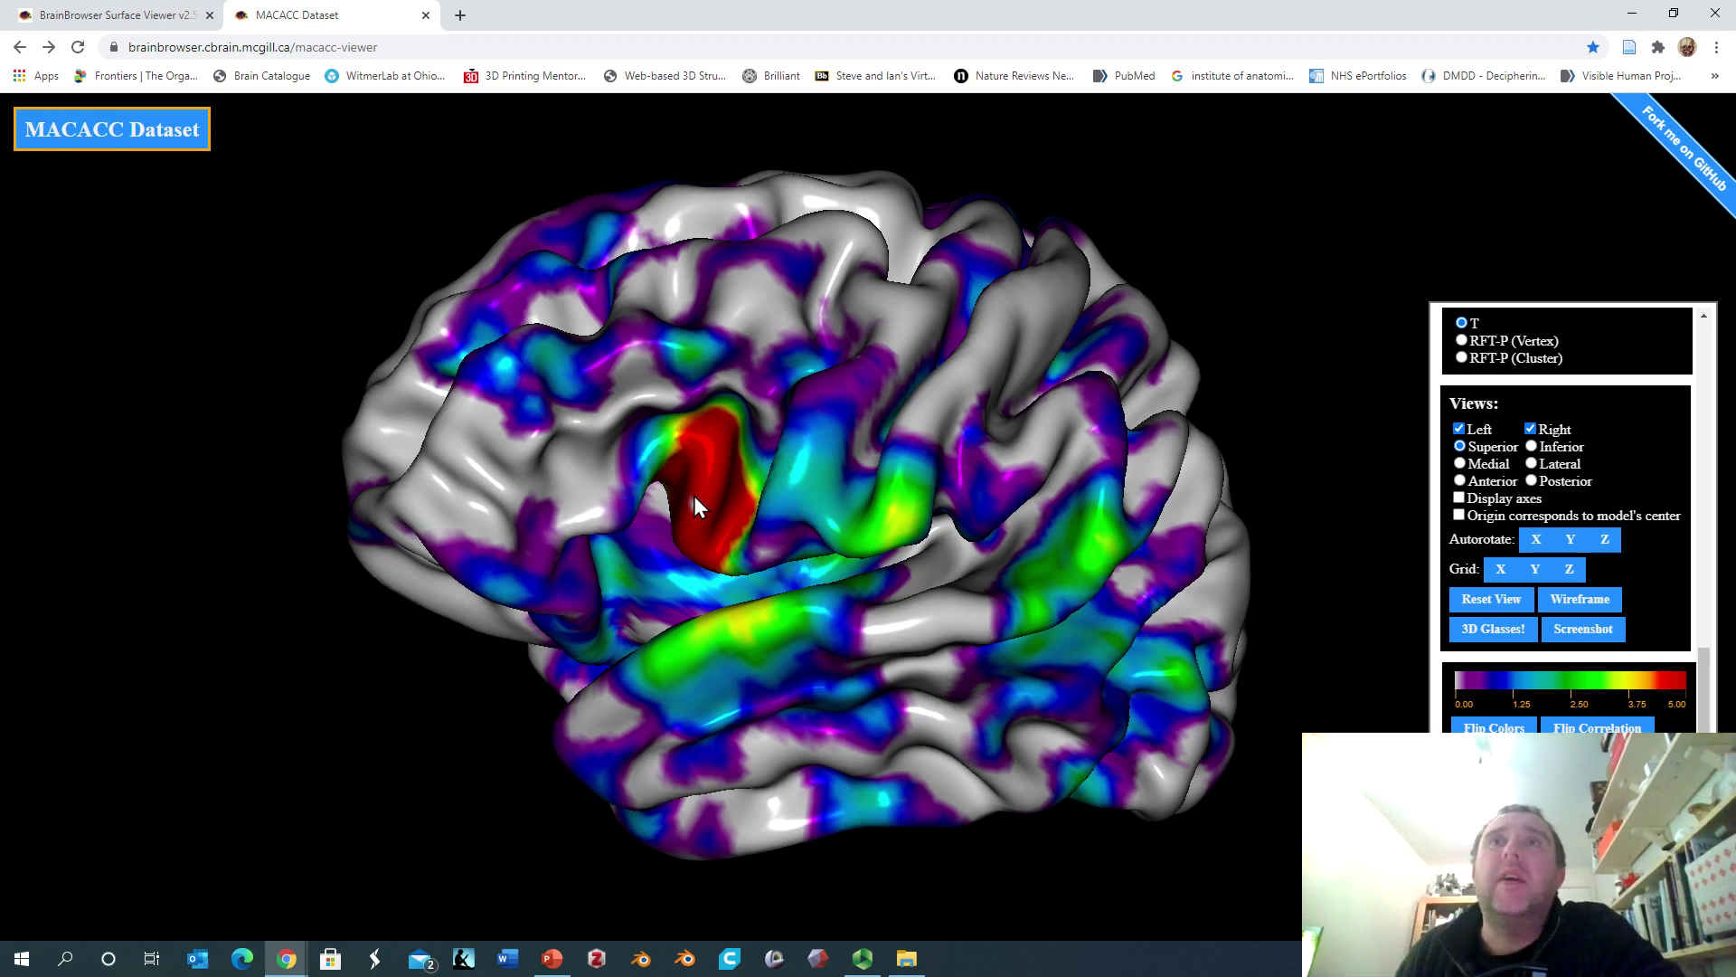
Tilt the coloured brain and rotate it to look down slightly on the red inferior frontal peak
left_click_drag(693, 508, 680, 476)
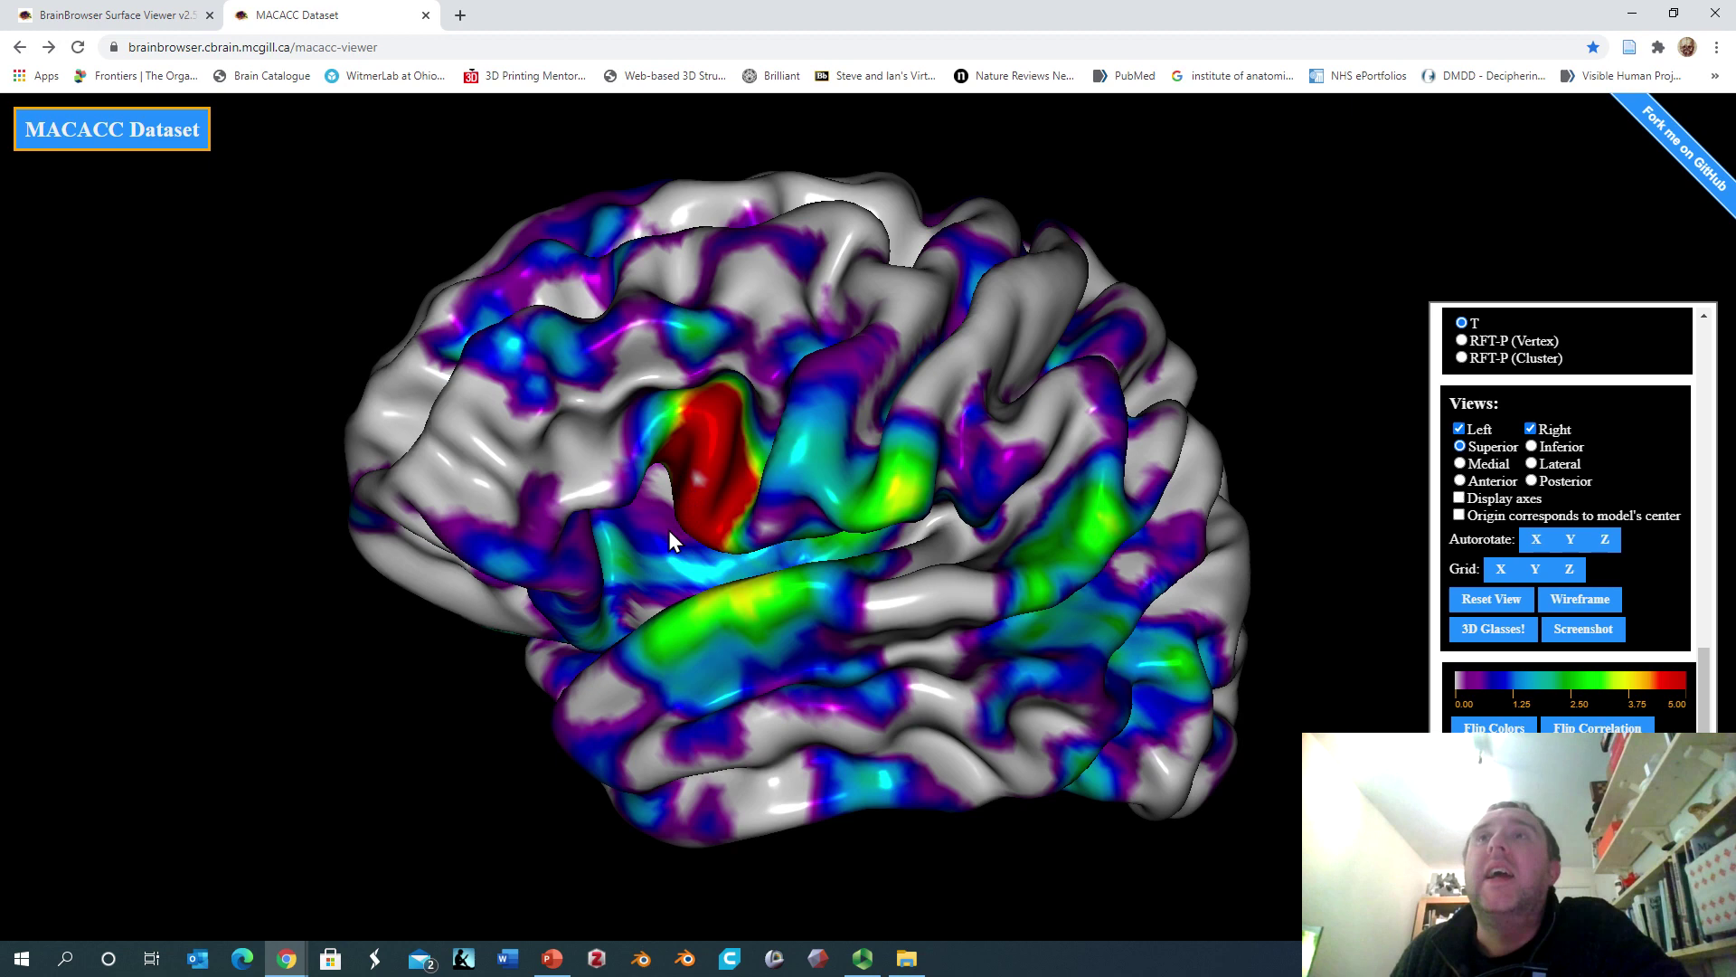
left_click_drag(994, 571, 926, 568)
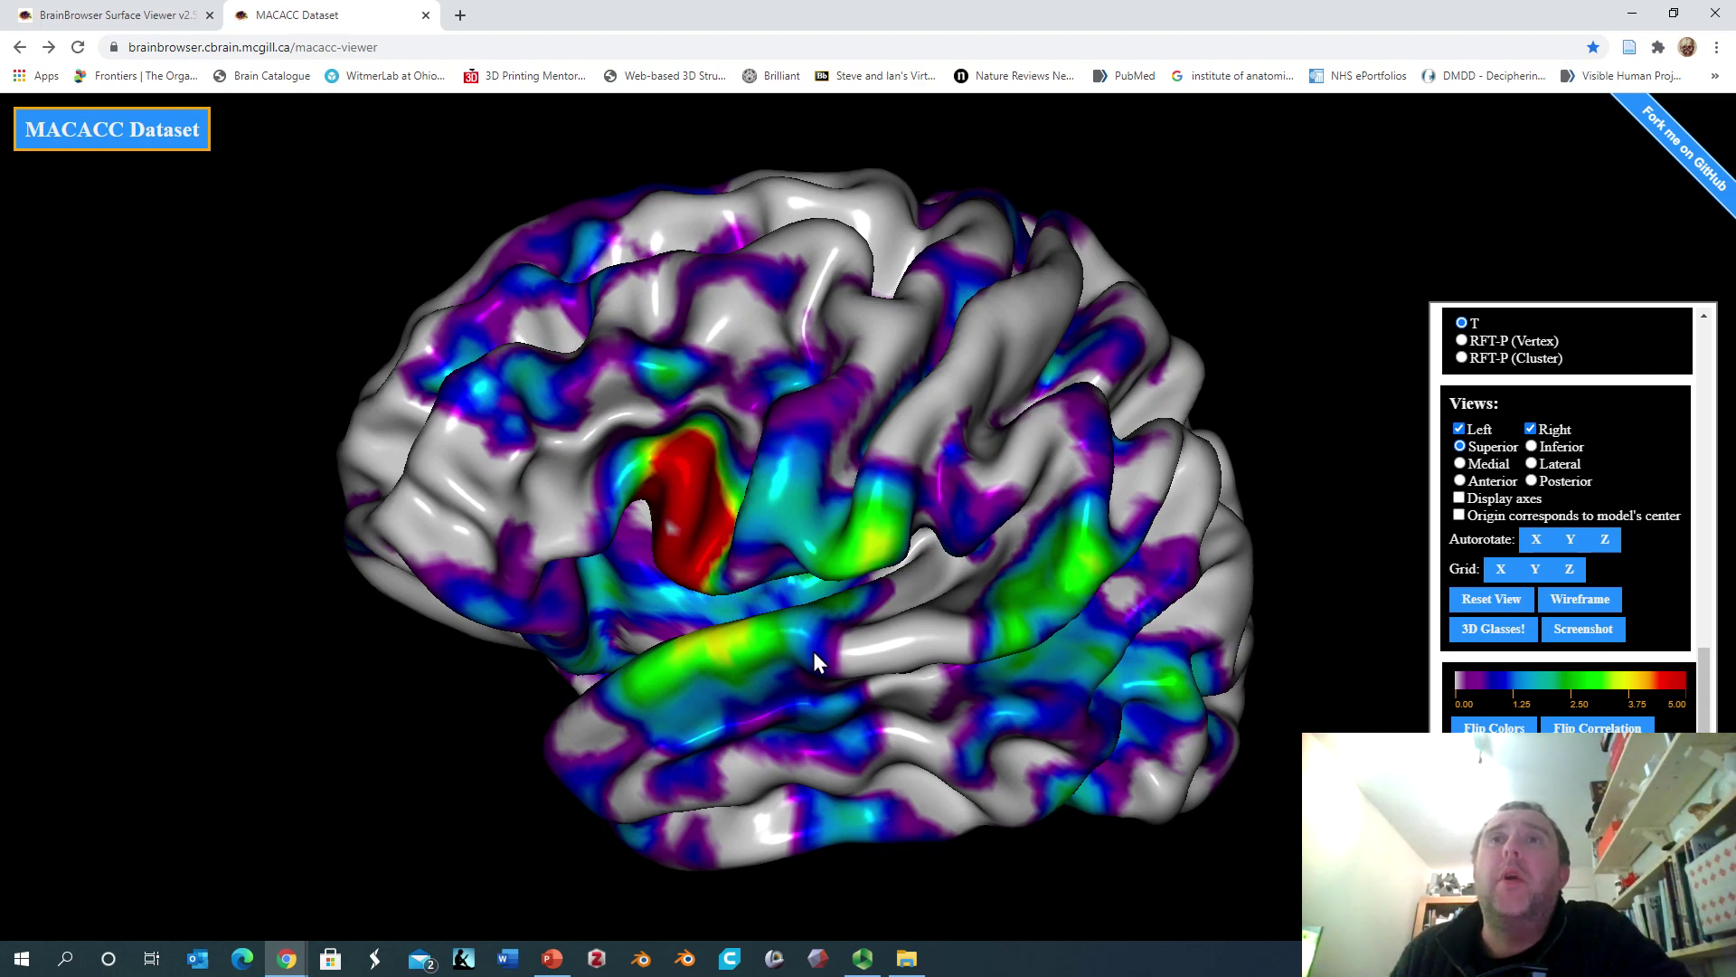
Rotate the correlation map over four drags, ending on a lateral view with the red patch centred
left_click_drag(812, 651, 837, 639)
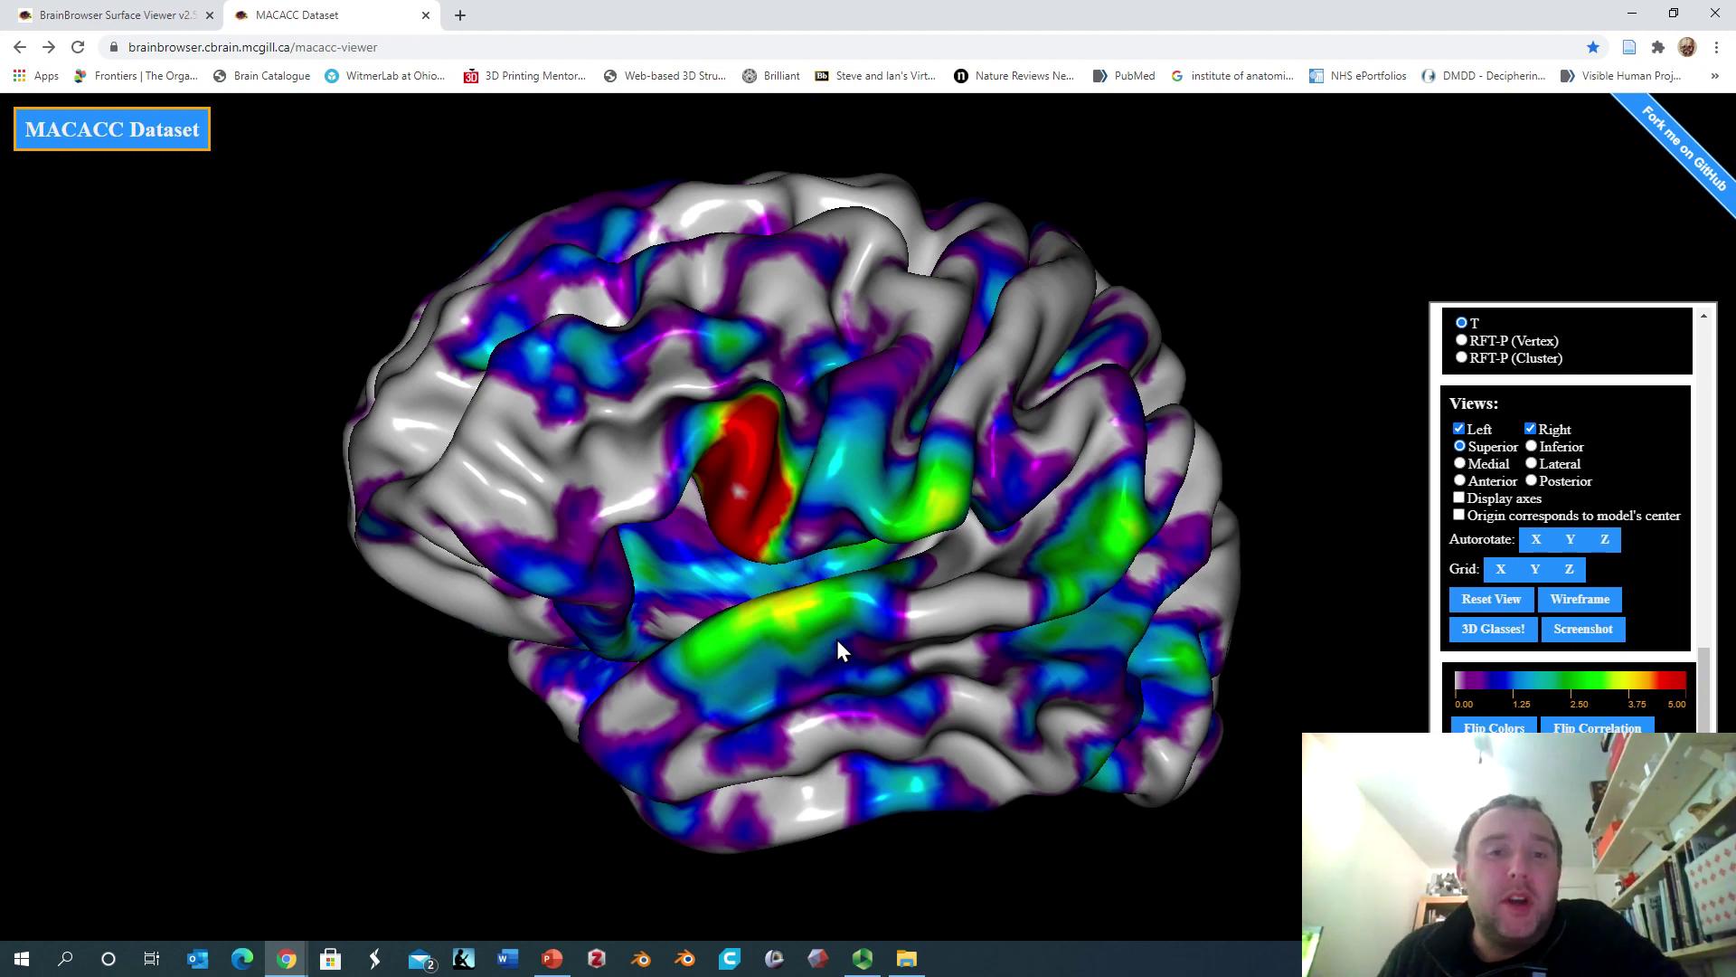
left_click_drag(948, 610, 990, 556)
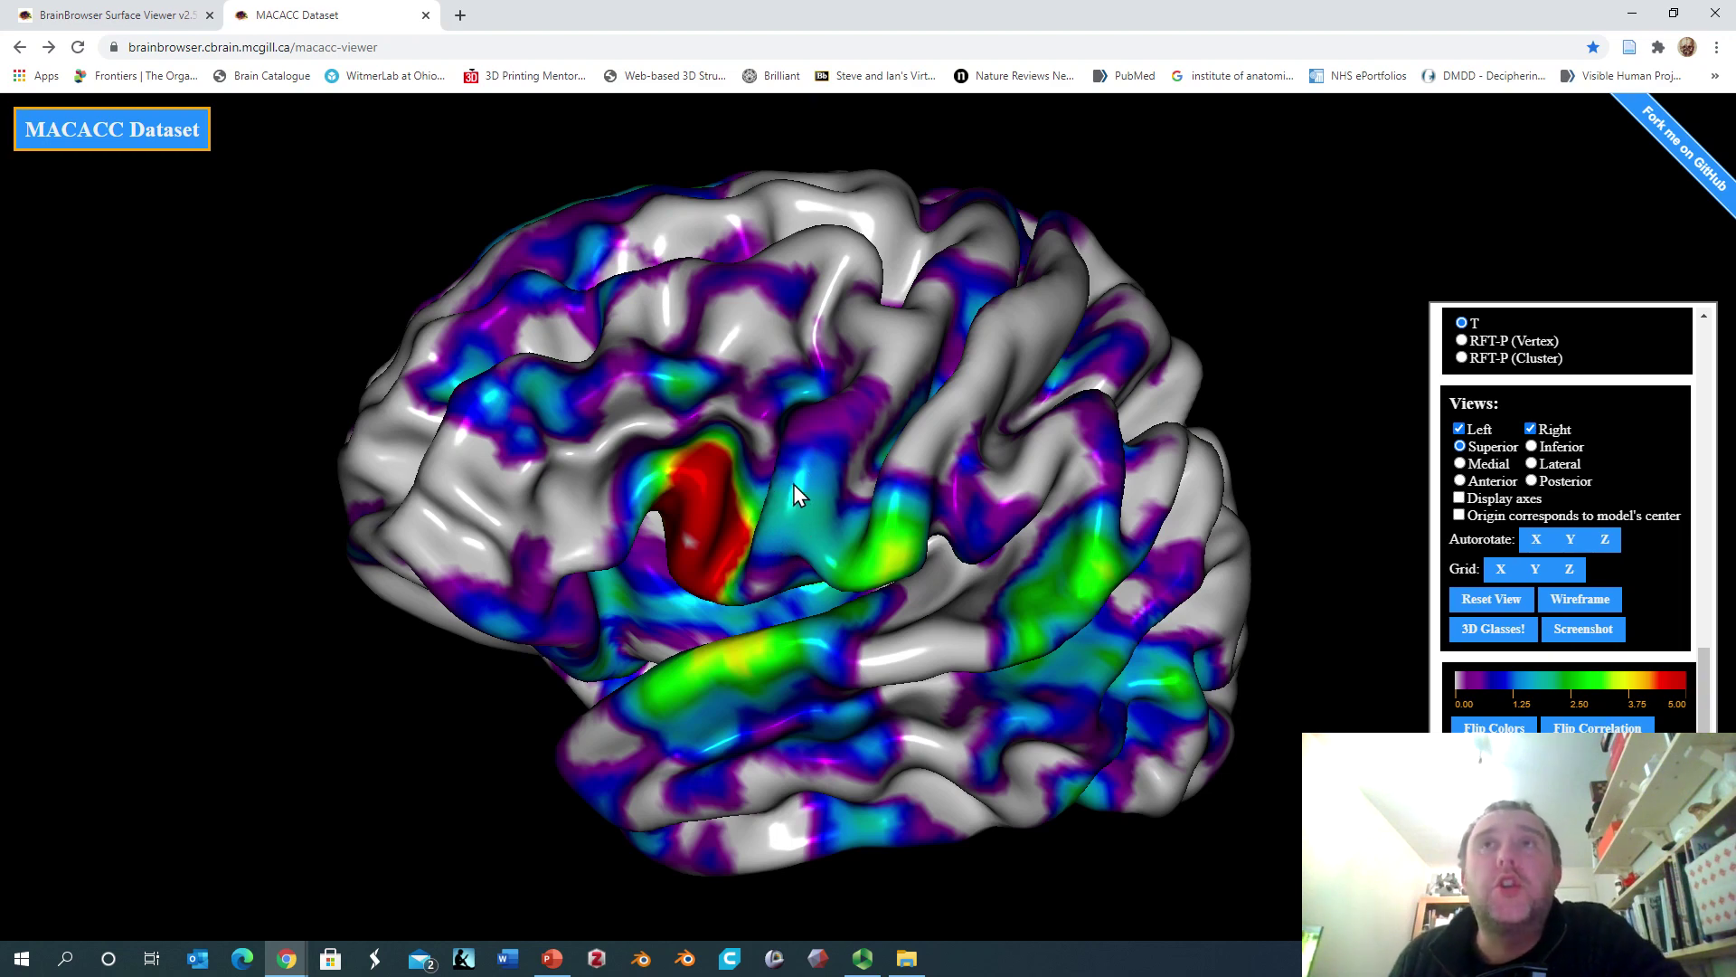
left_click_drag(918, 311, 877, 389)
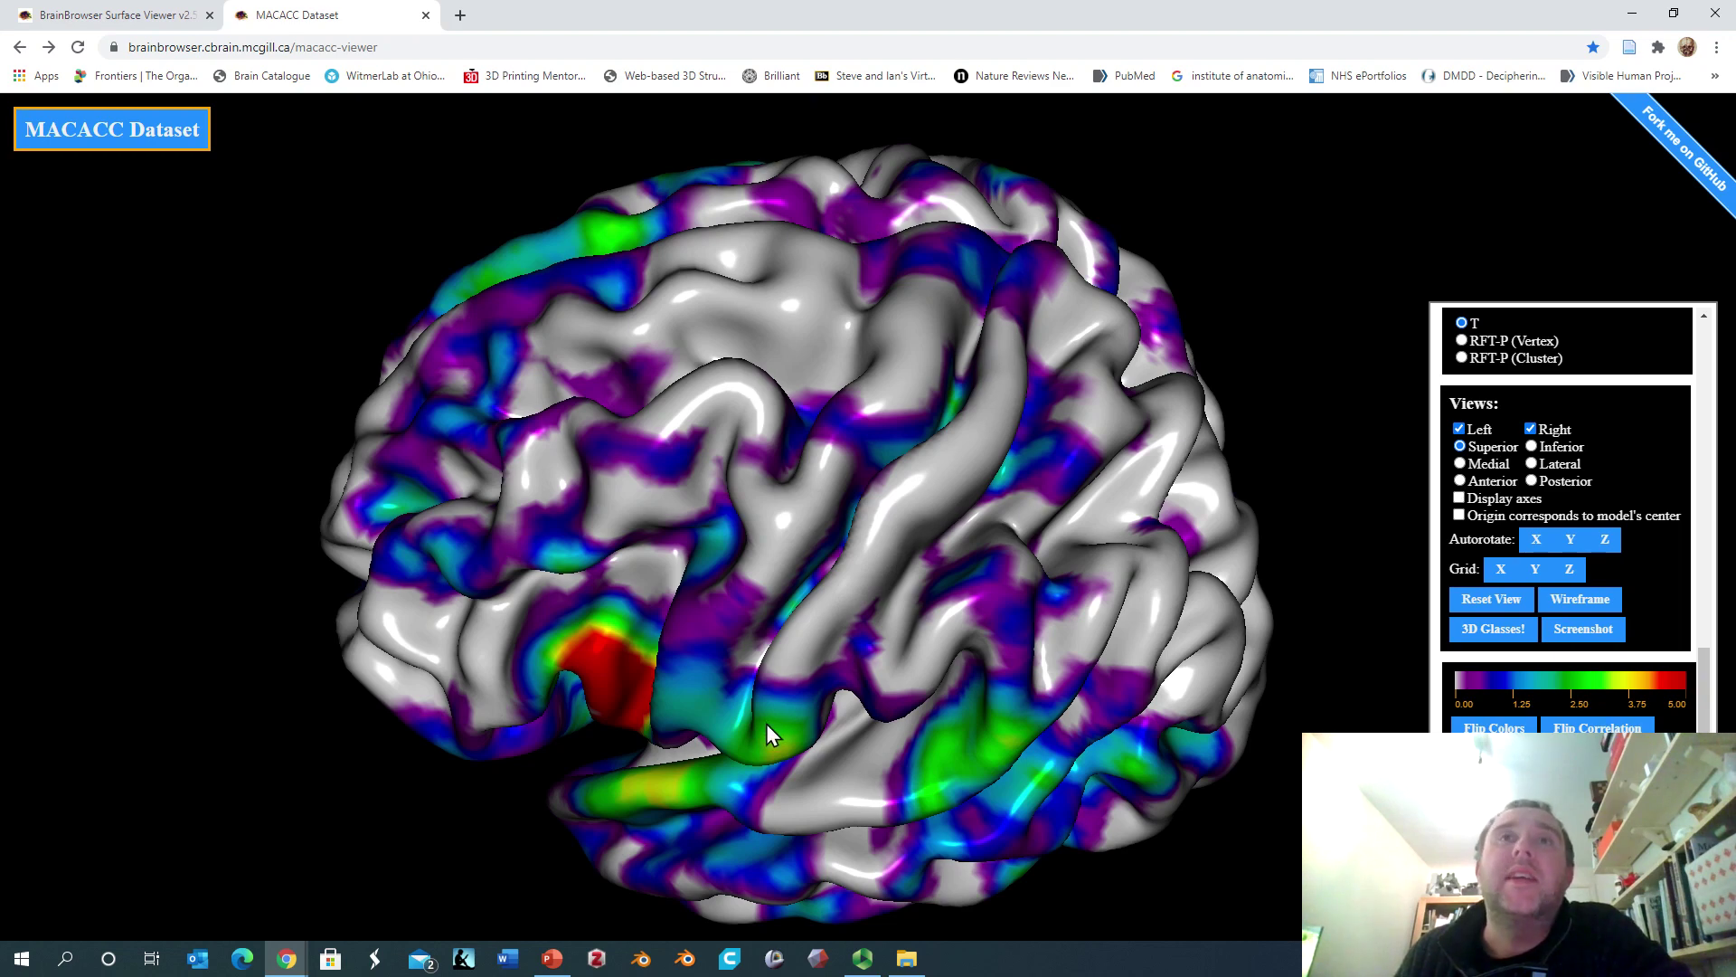
left_click_drag(766, 723, 674, 550)
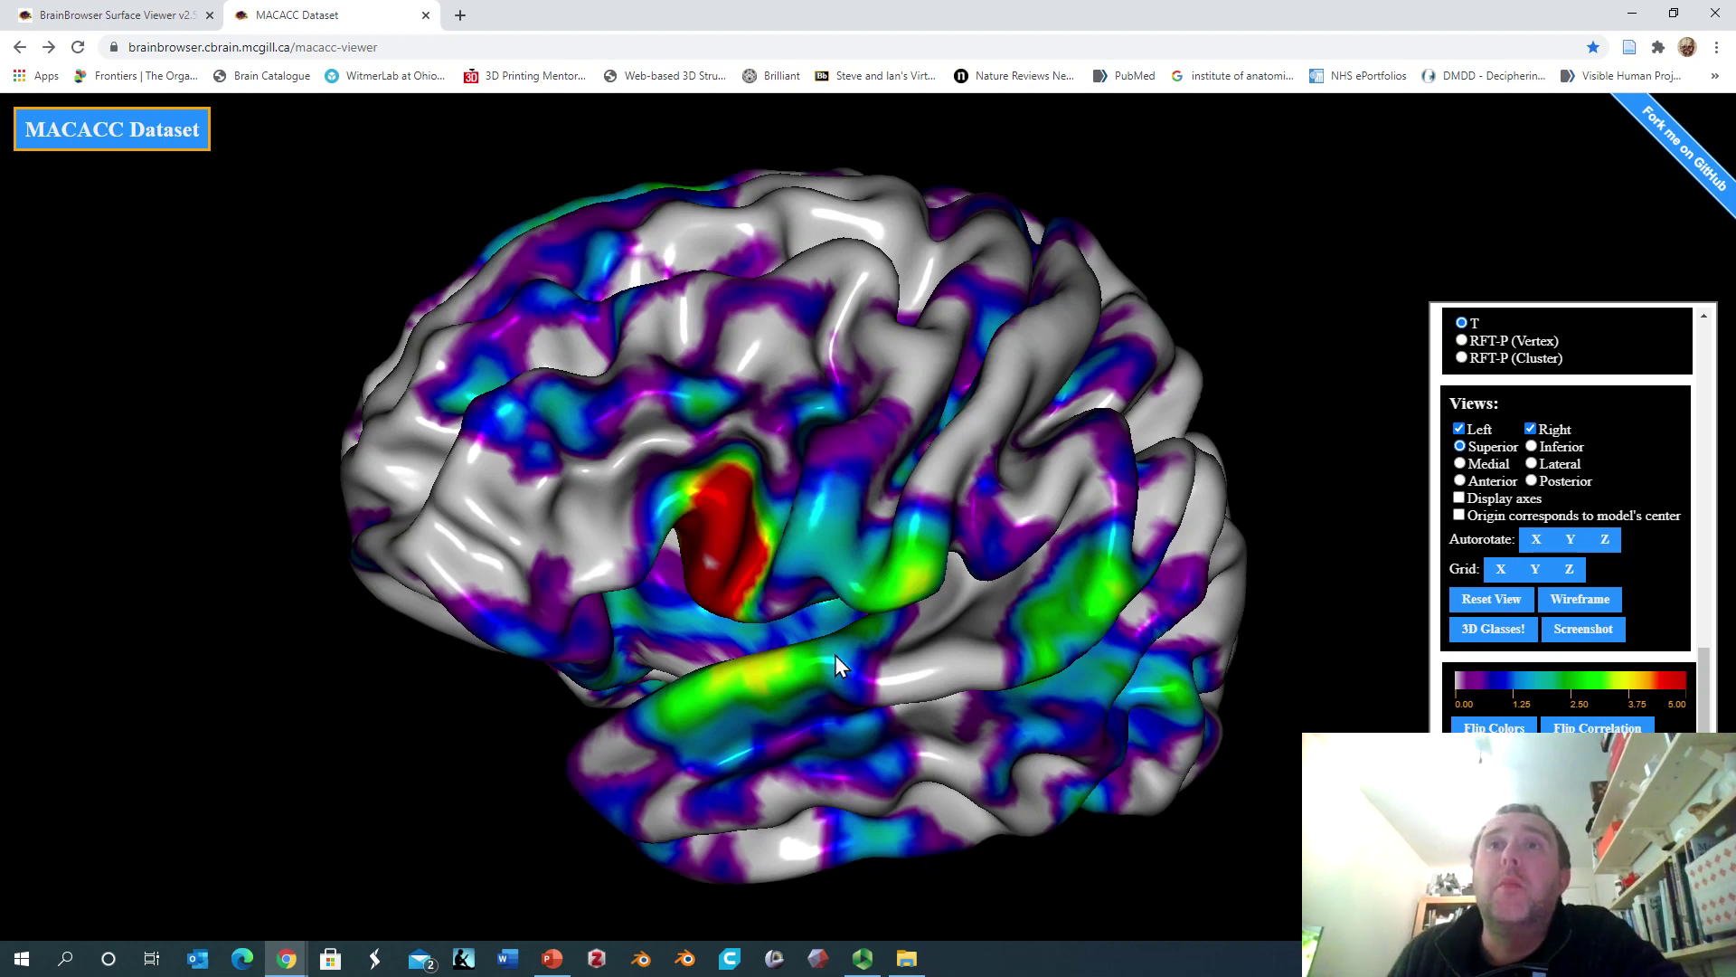
left_click_drag(849, 621, 702, 668)
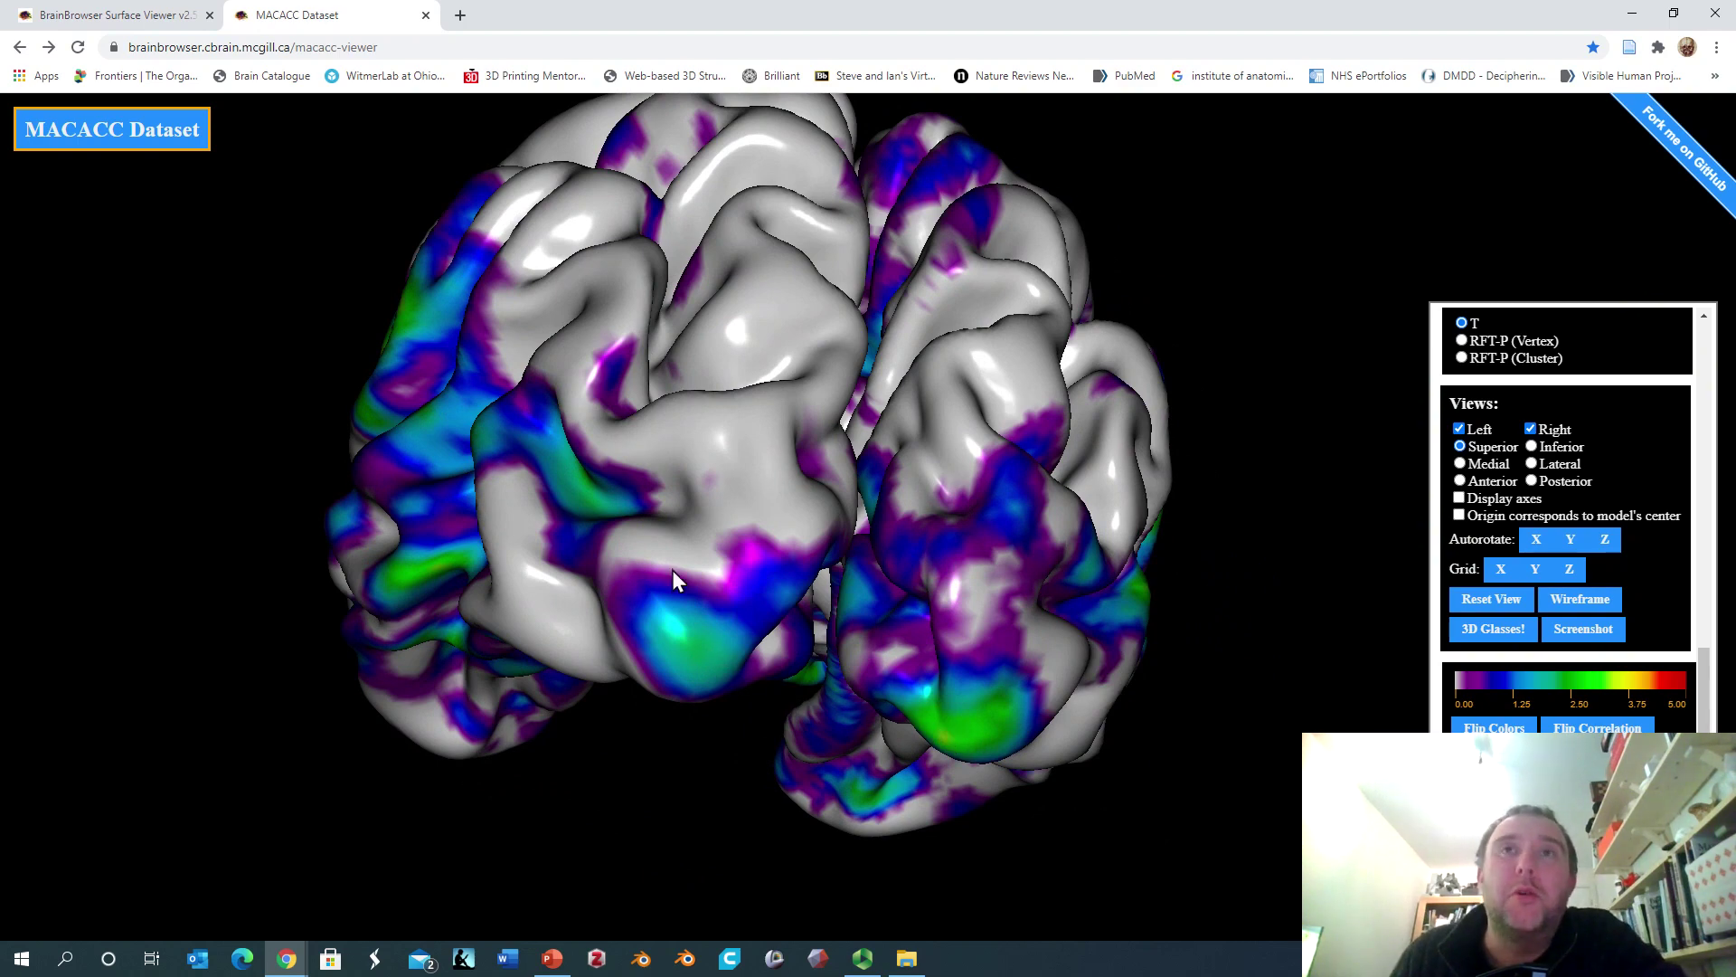
left_click_drag(639, 513, 805, 582)
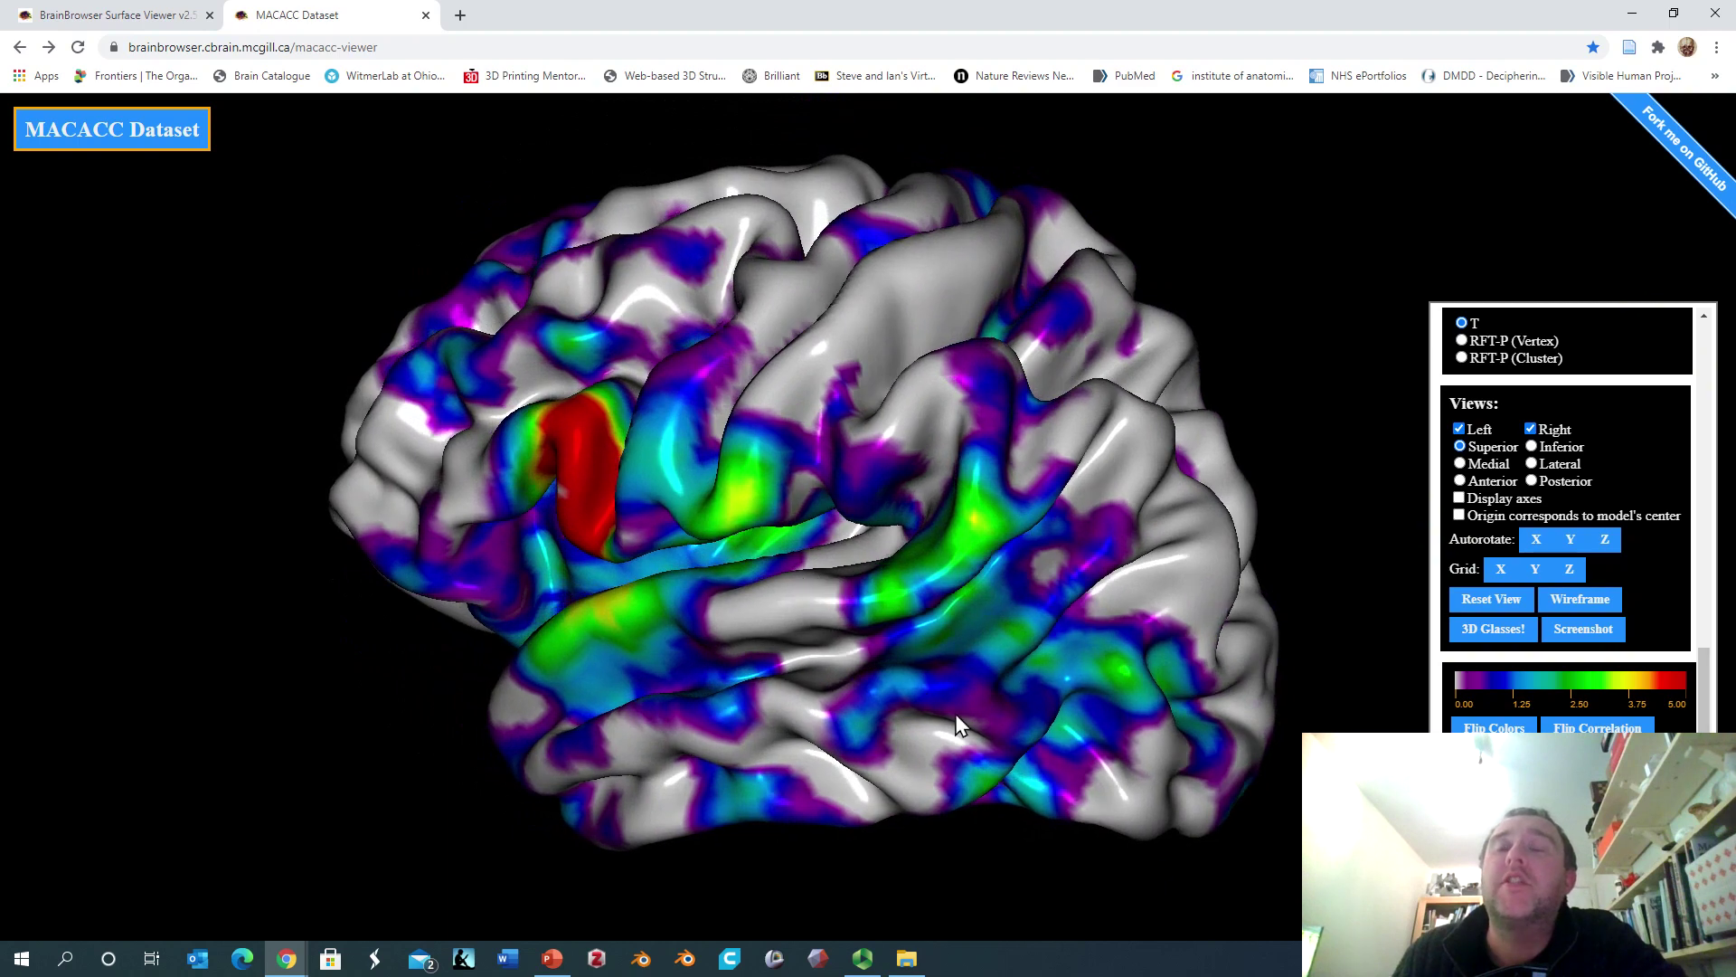
left_click_drag(997, 740, 828, 631)
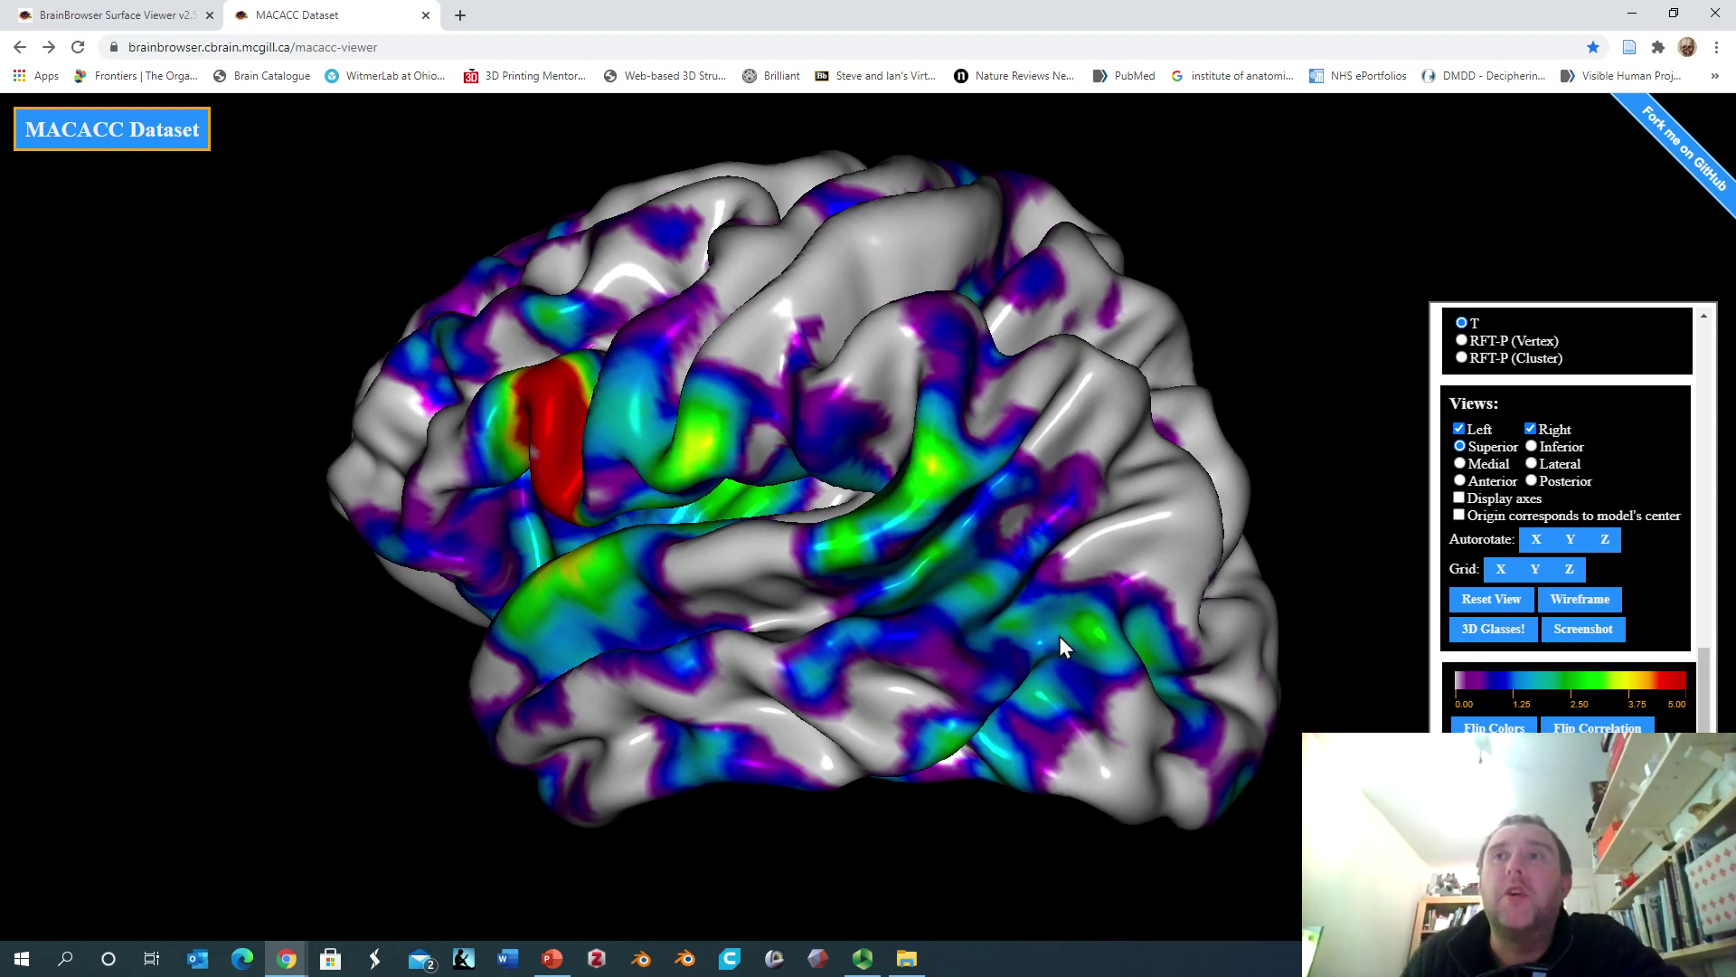
left_click_drag(1218, 780, 1161, 747)
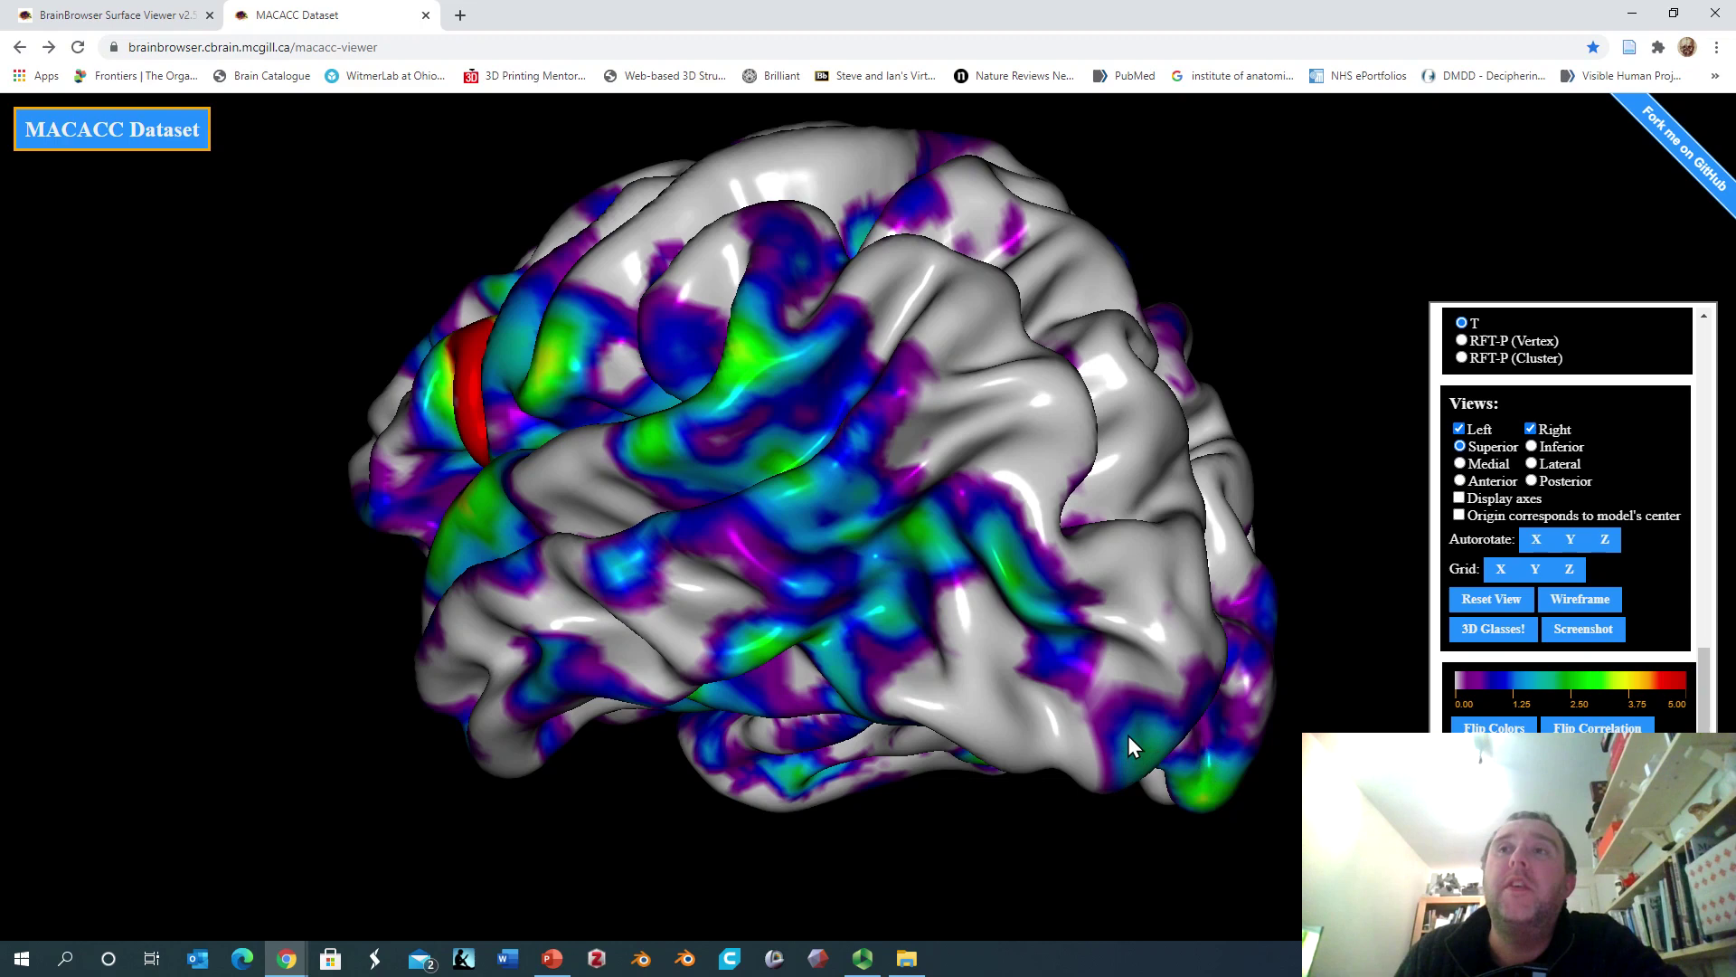
left_click_drag(1120, 729, 1164, 746)
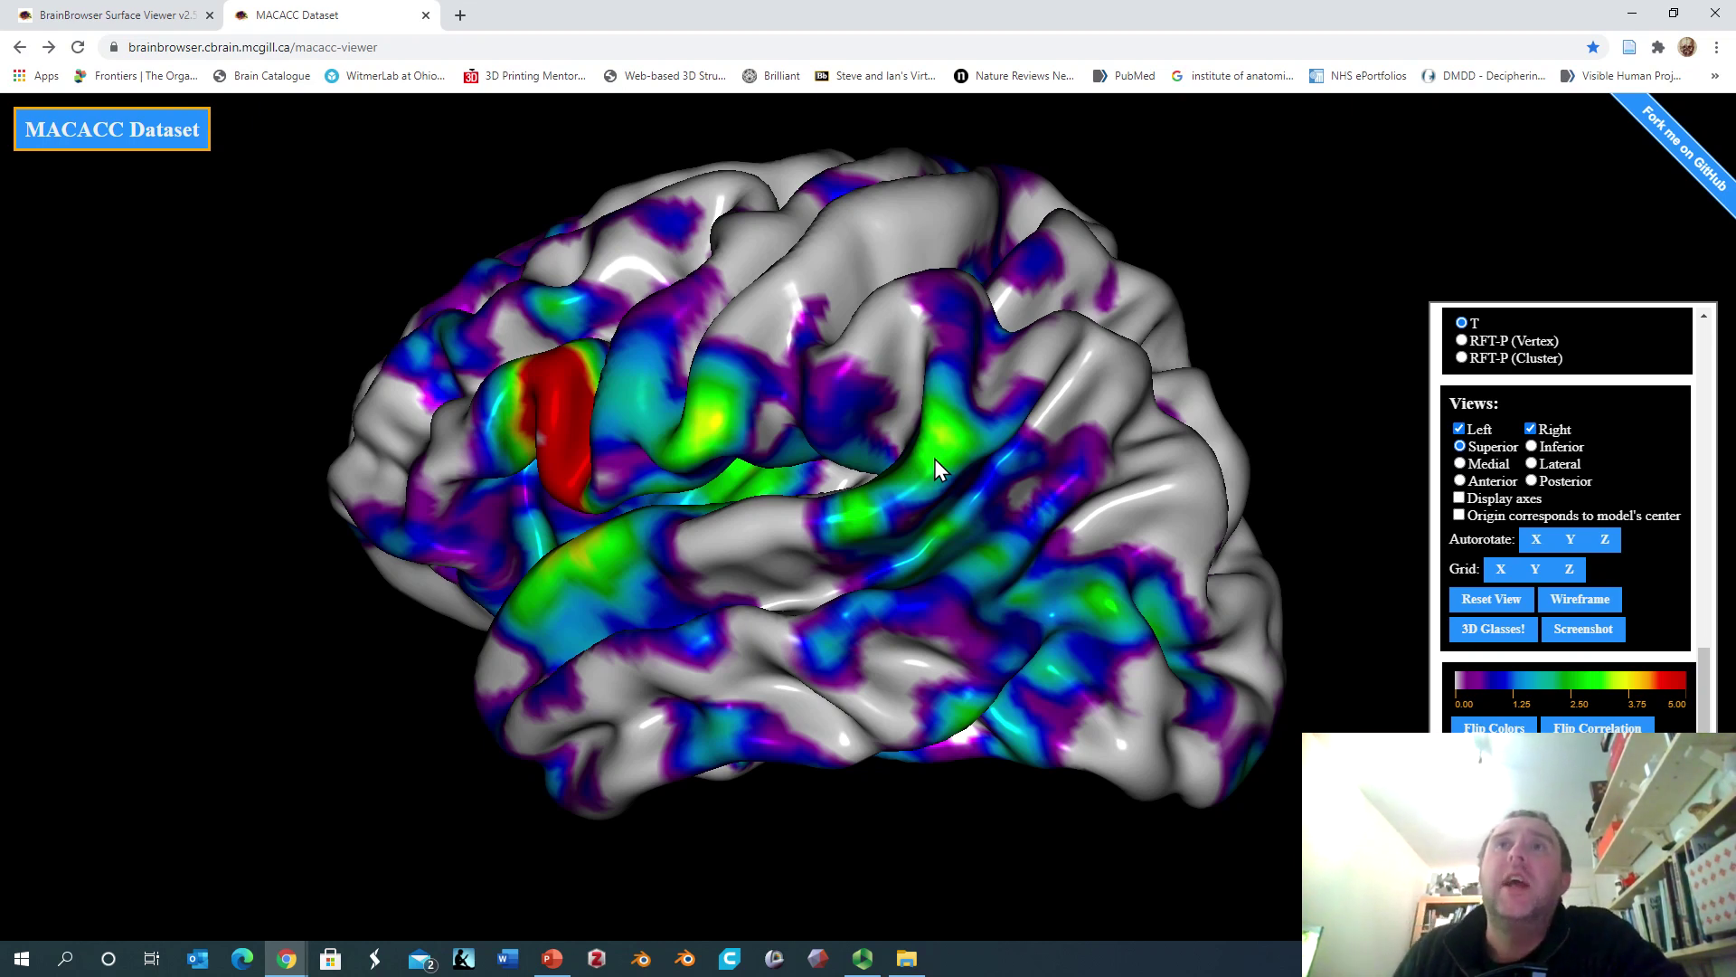
left_click_drag(925, 475, 952, 483)
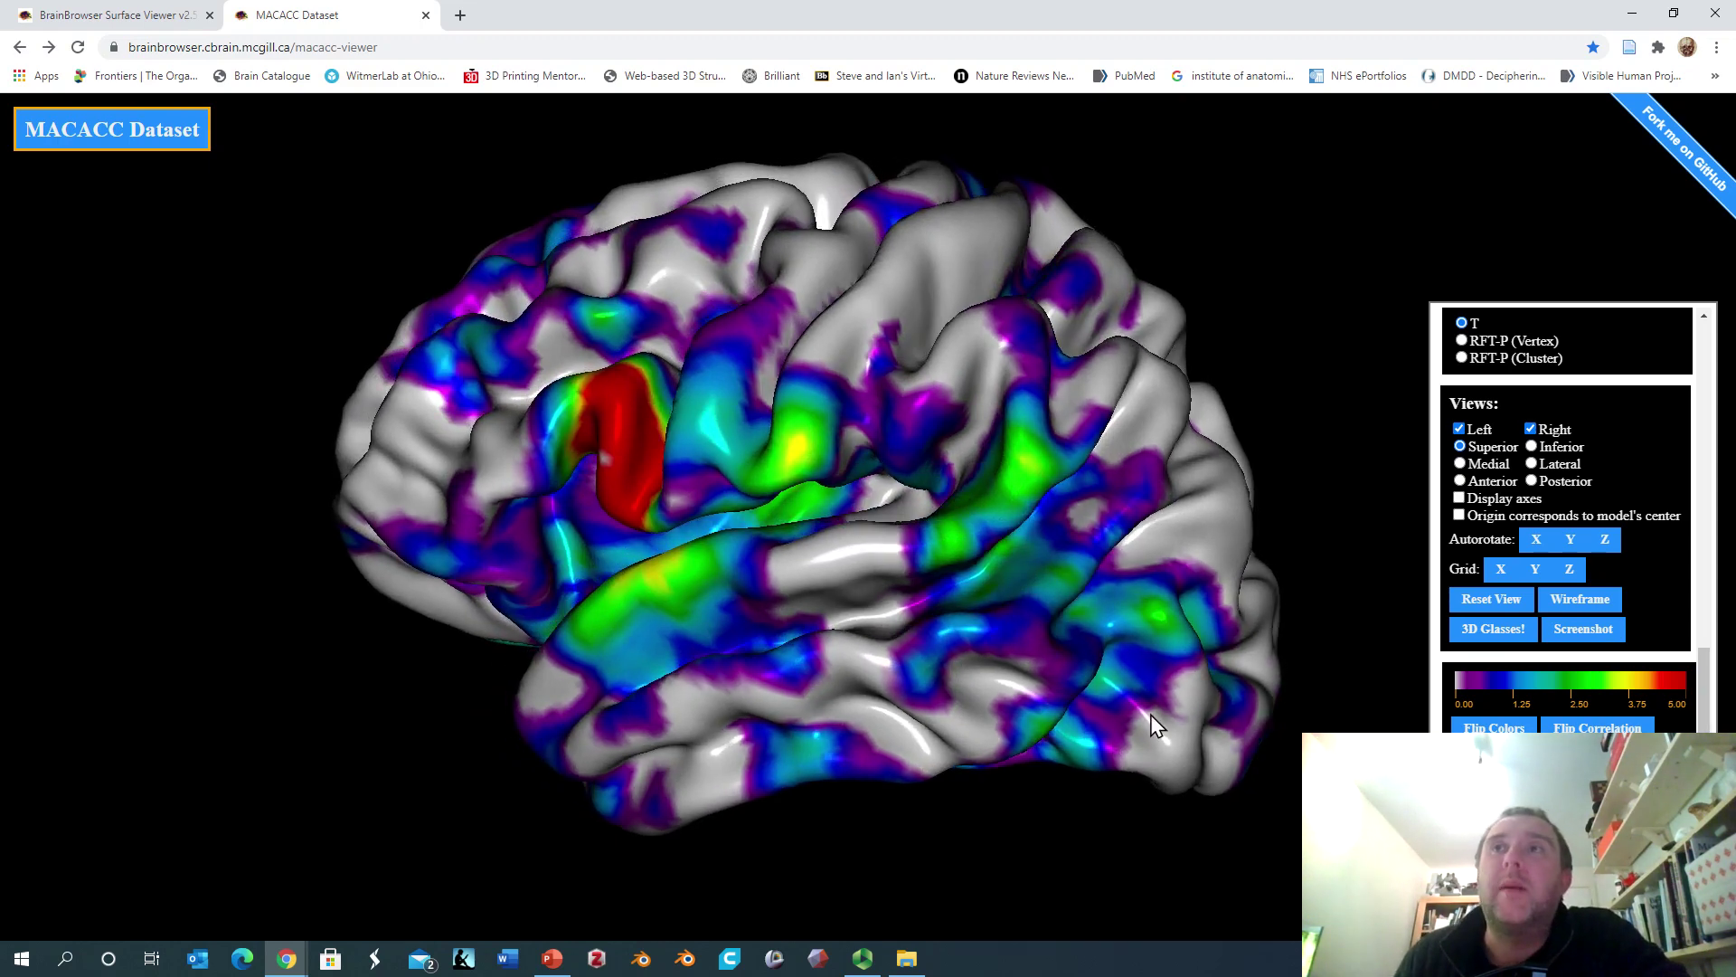
left_click_drag(1151, 717, 995, 515)
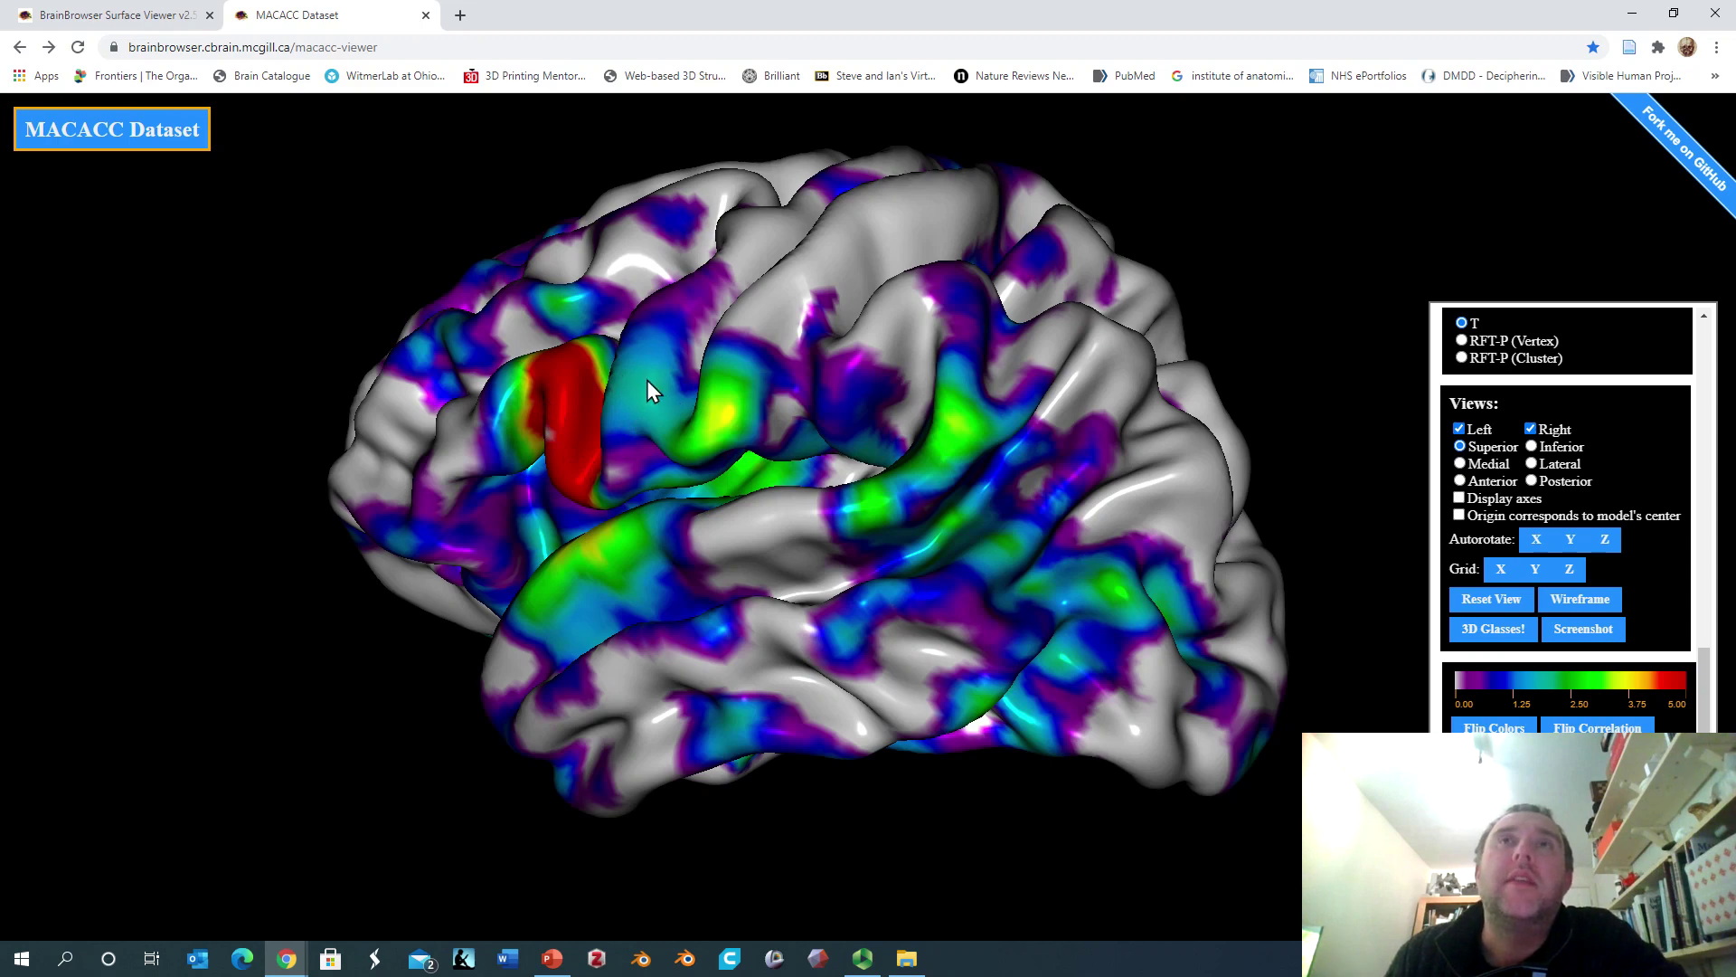
left_click_drag(648, 381, 674, 411)
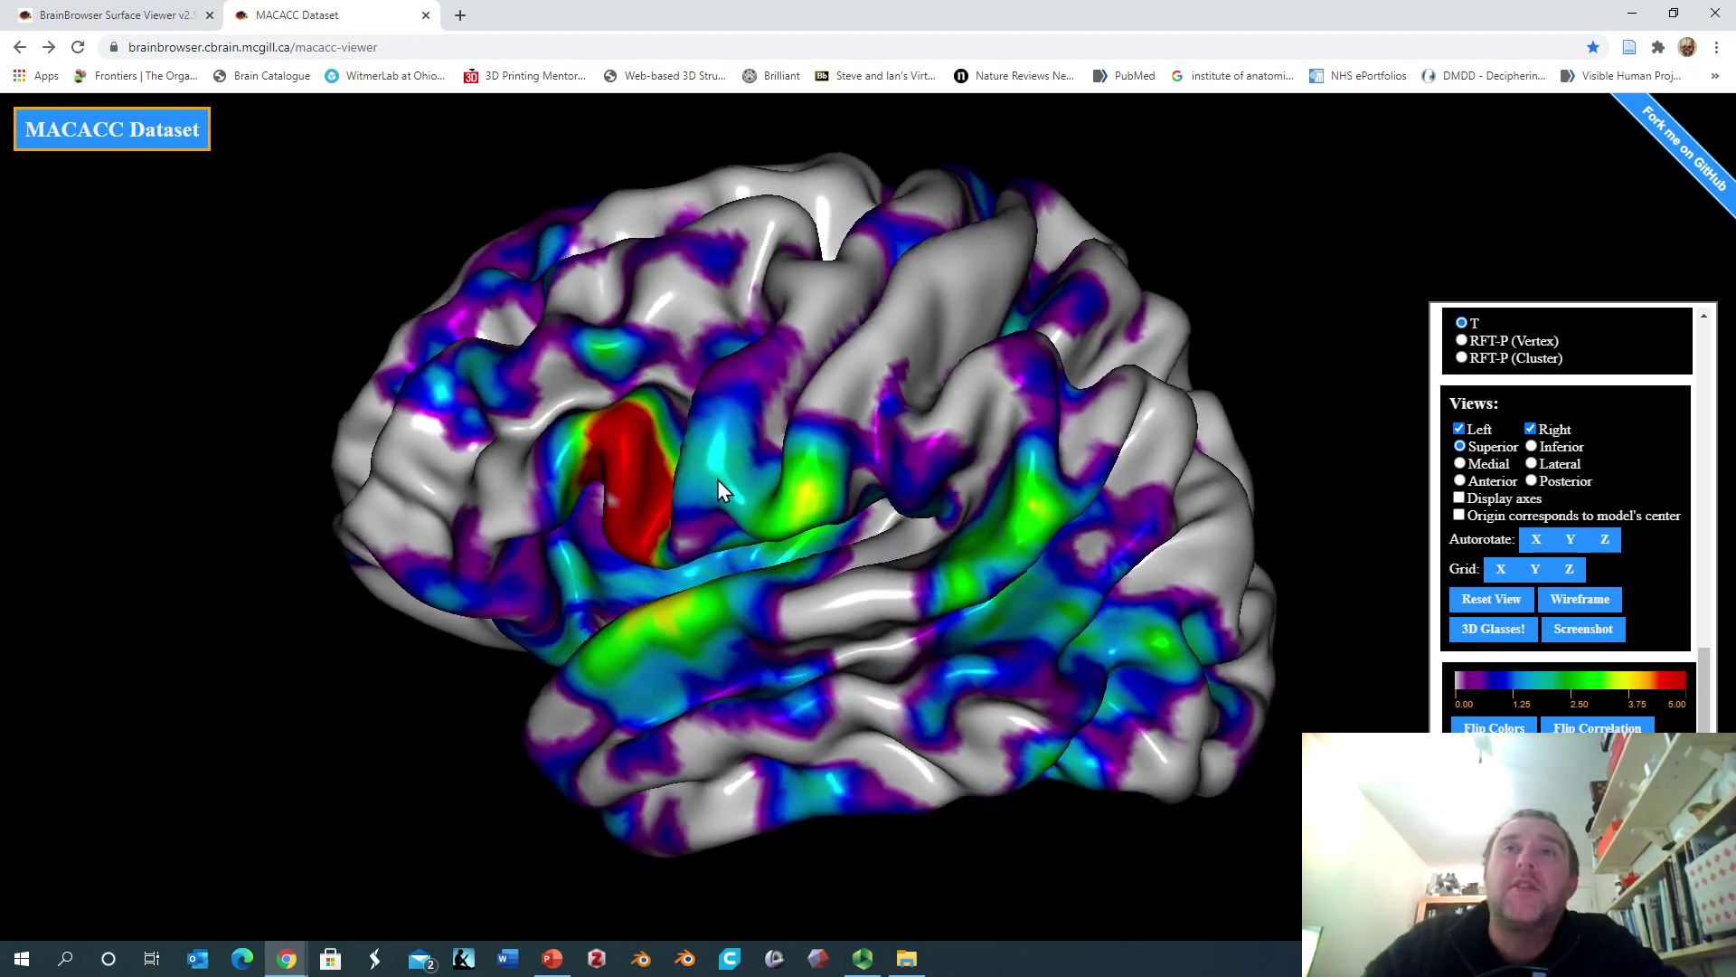
left_click_drag(719, 479, 745, 481)
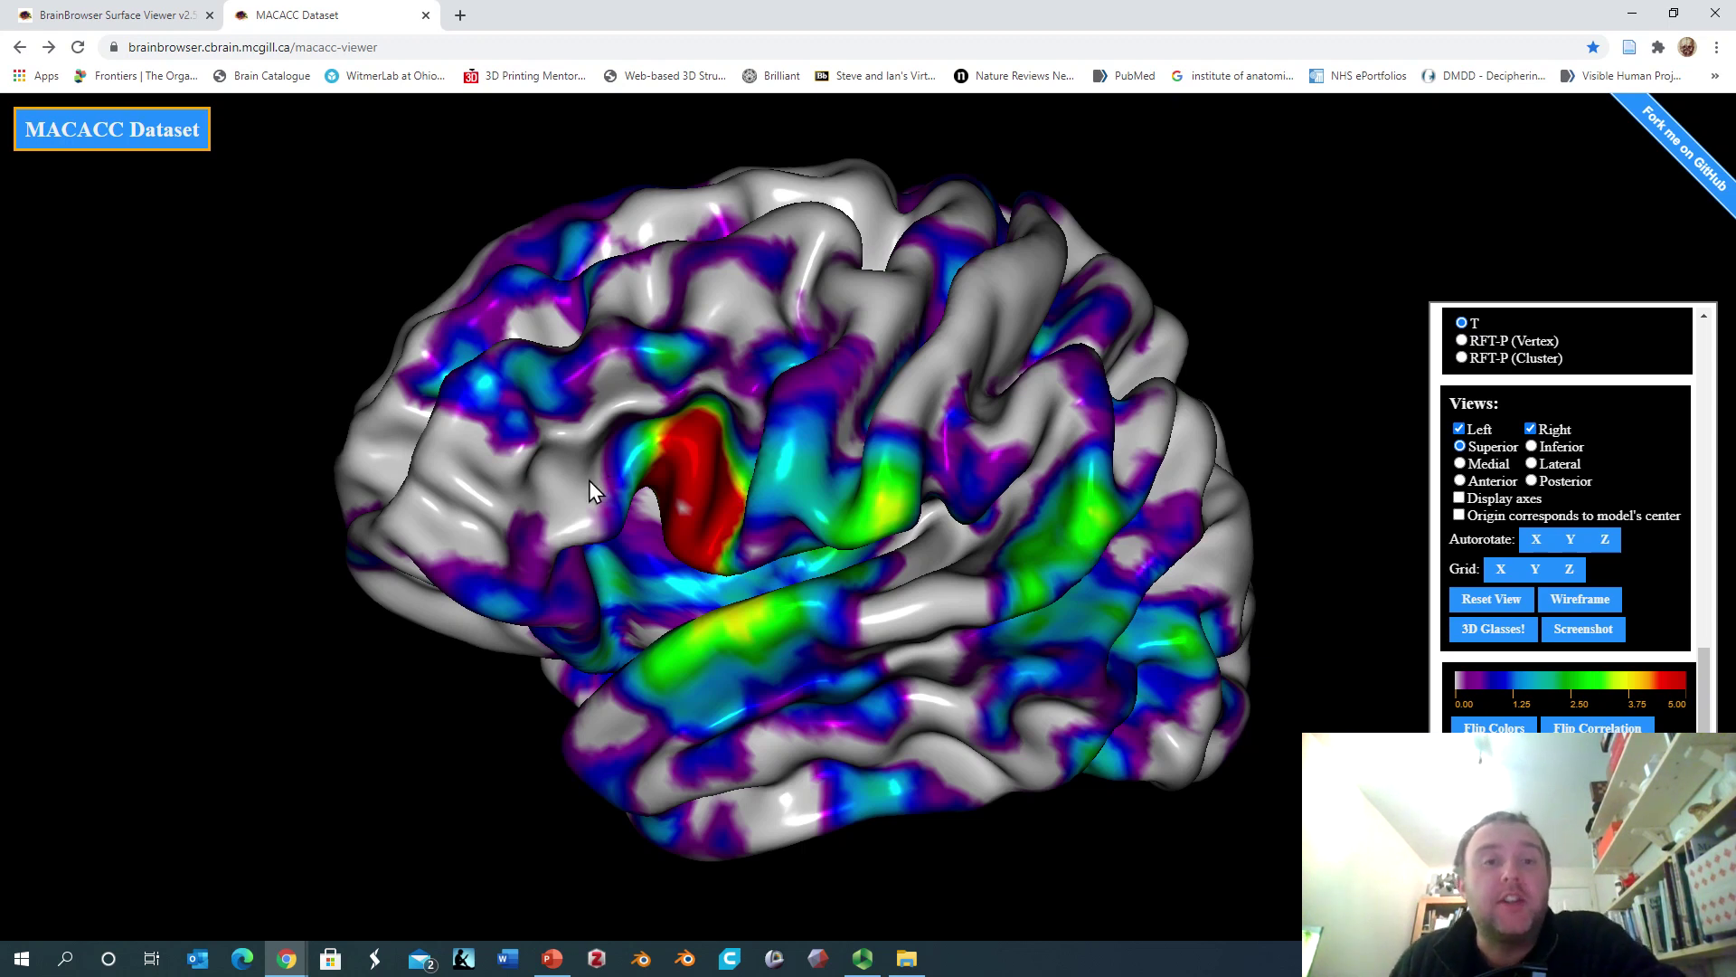
Switch to the Surface Viewer showing the Deep Brain Stimulation with Fibers model and rotate it slightly
left_click(86, 15)
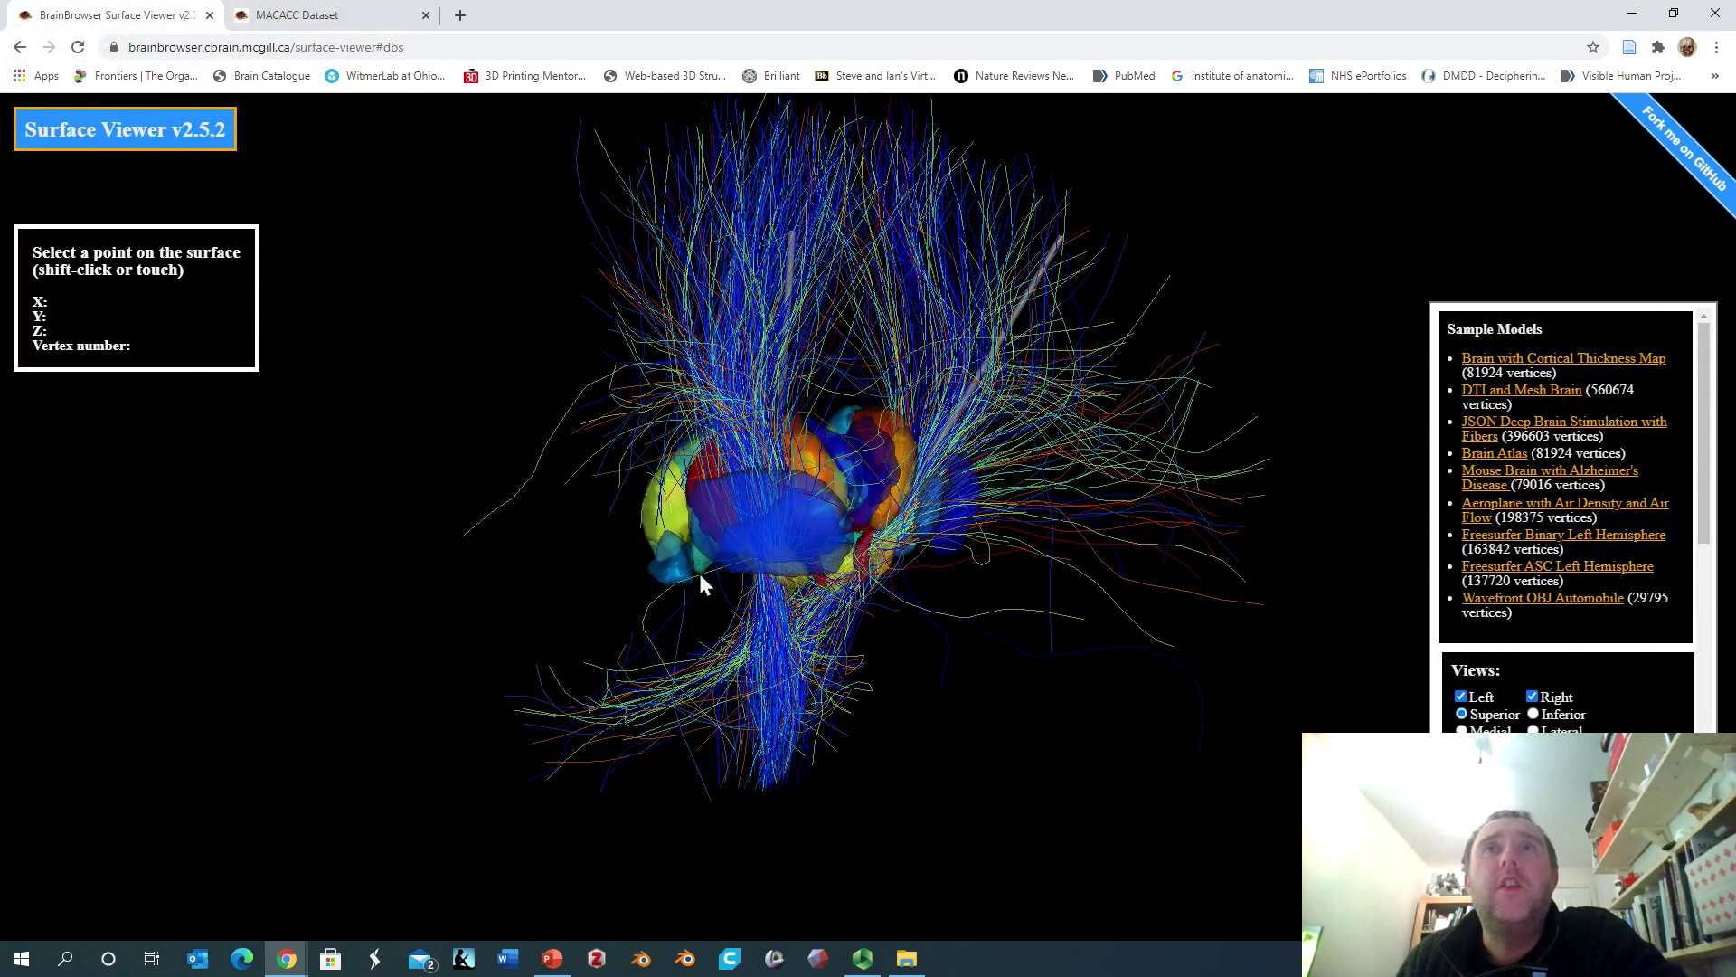
left_click_drag(730, 491, 770, 604)
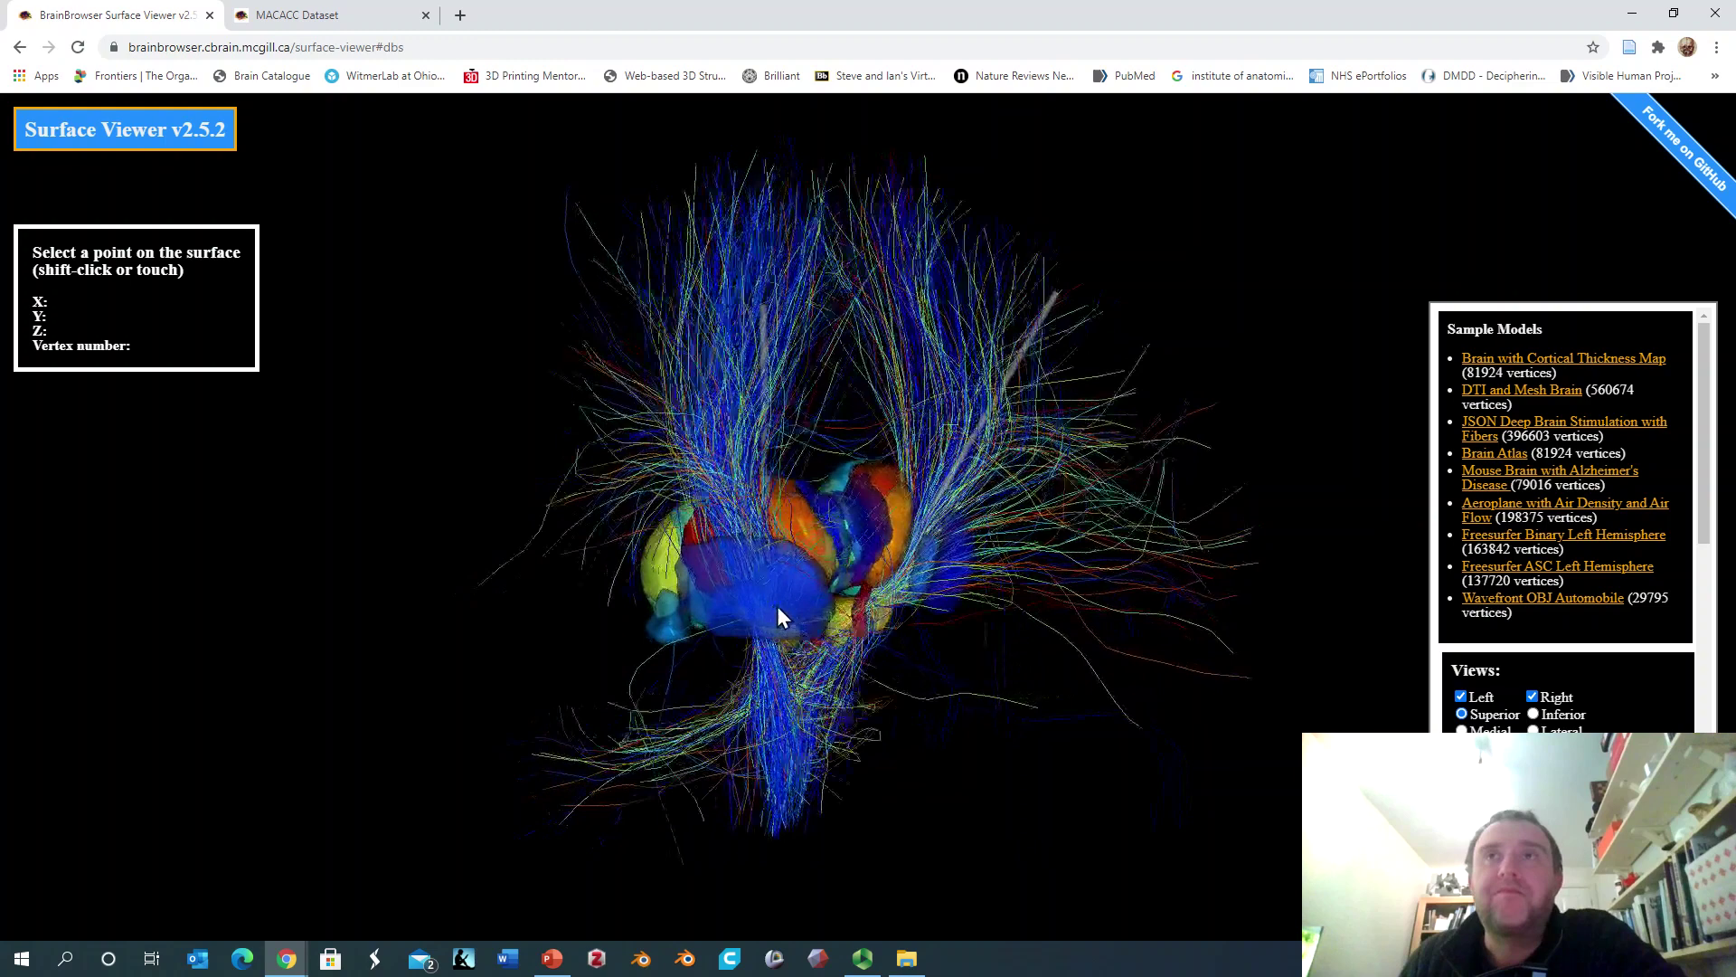
left_click_drag(778, 606, 792, 610)
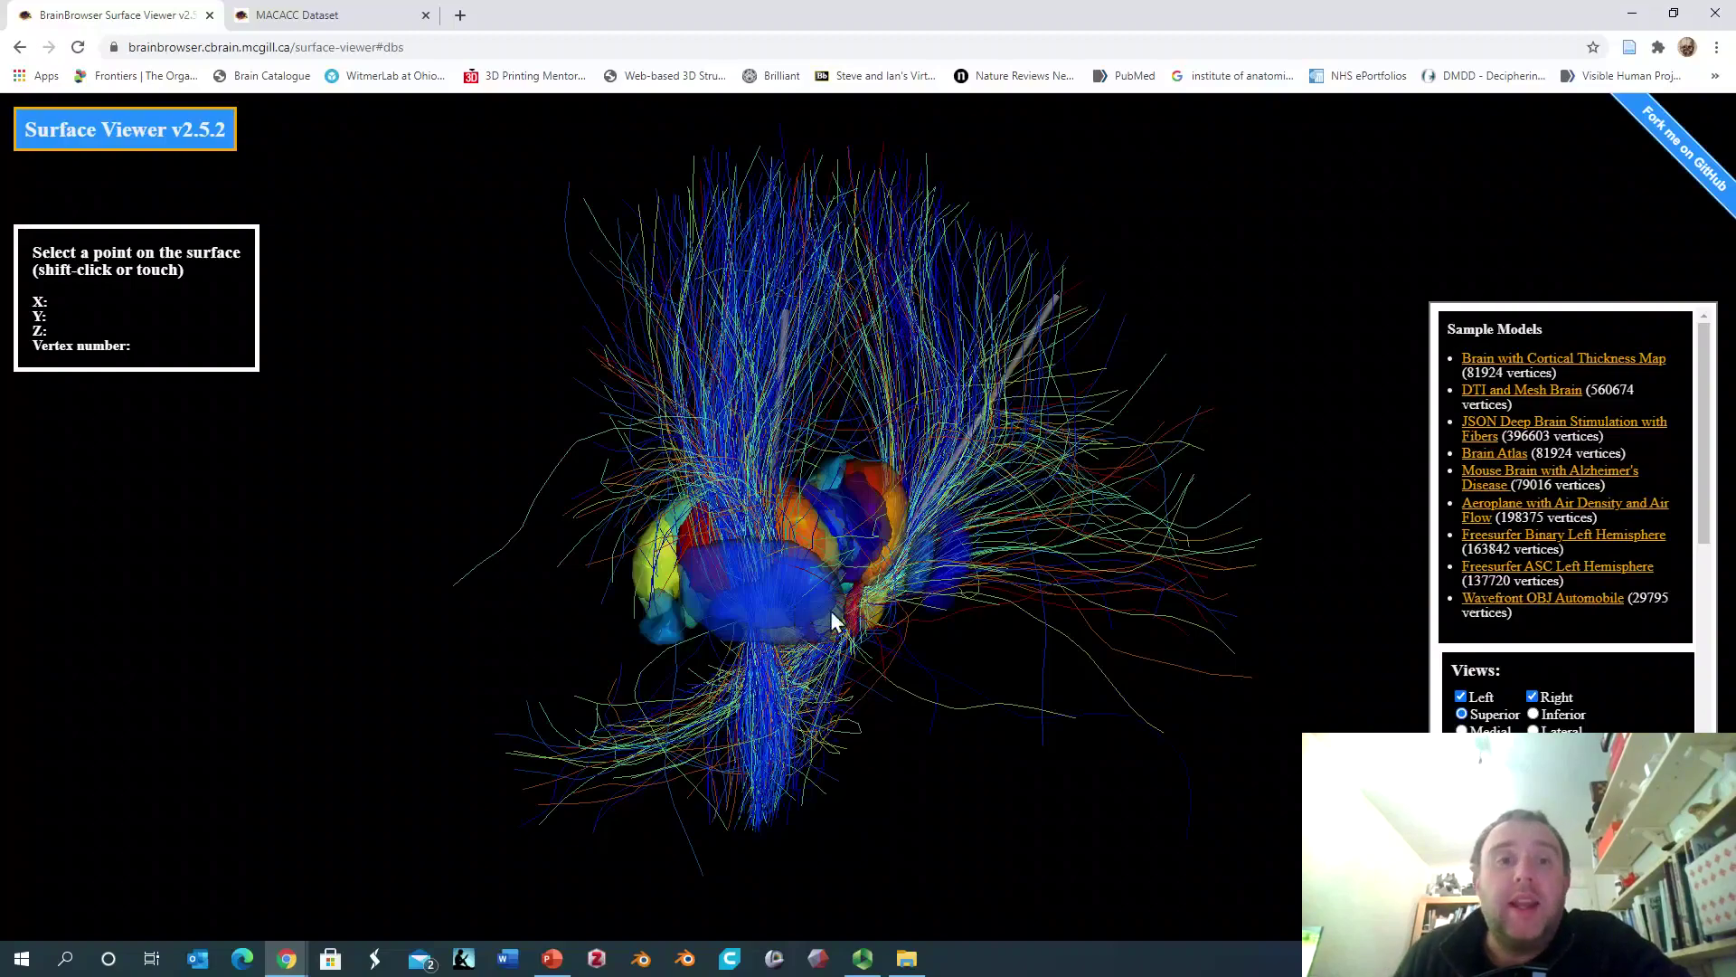
Rotate the DBS fibre model until it faces front, thalami between the two bundles
left_click_drag(916, 550, 710, 406)
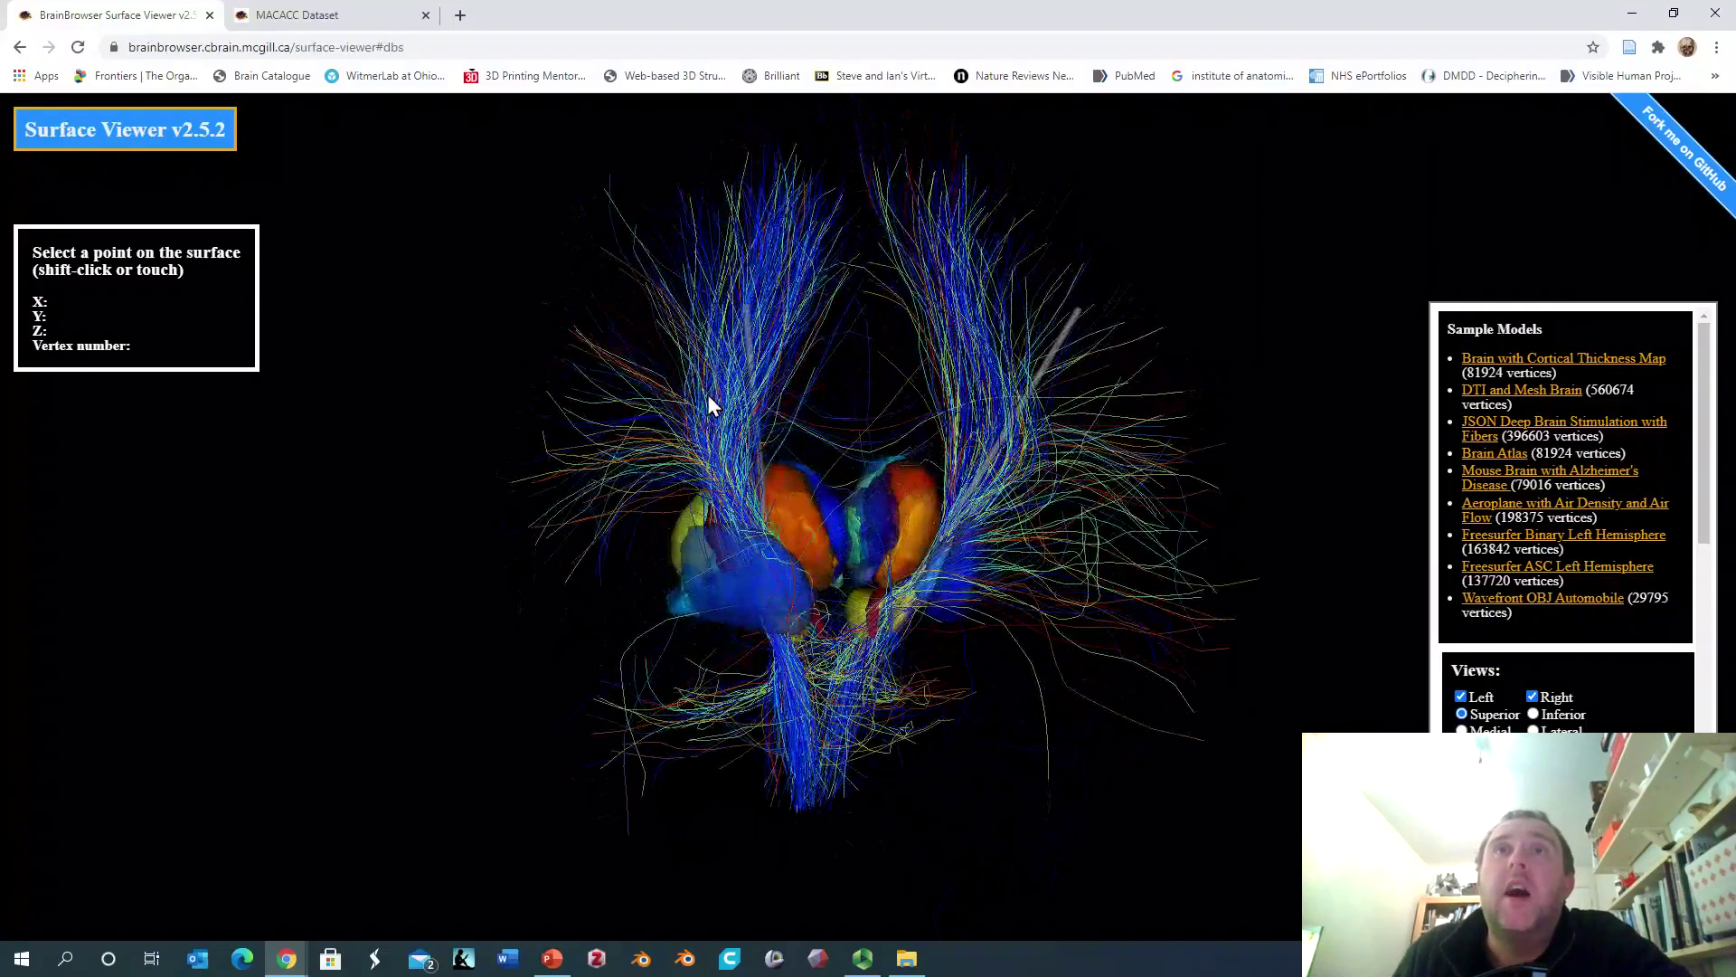
left_click_drag(697, 505, 693, 481)
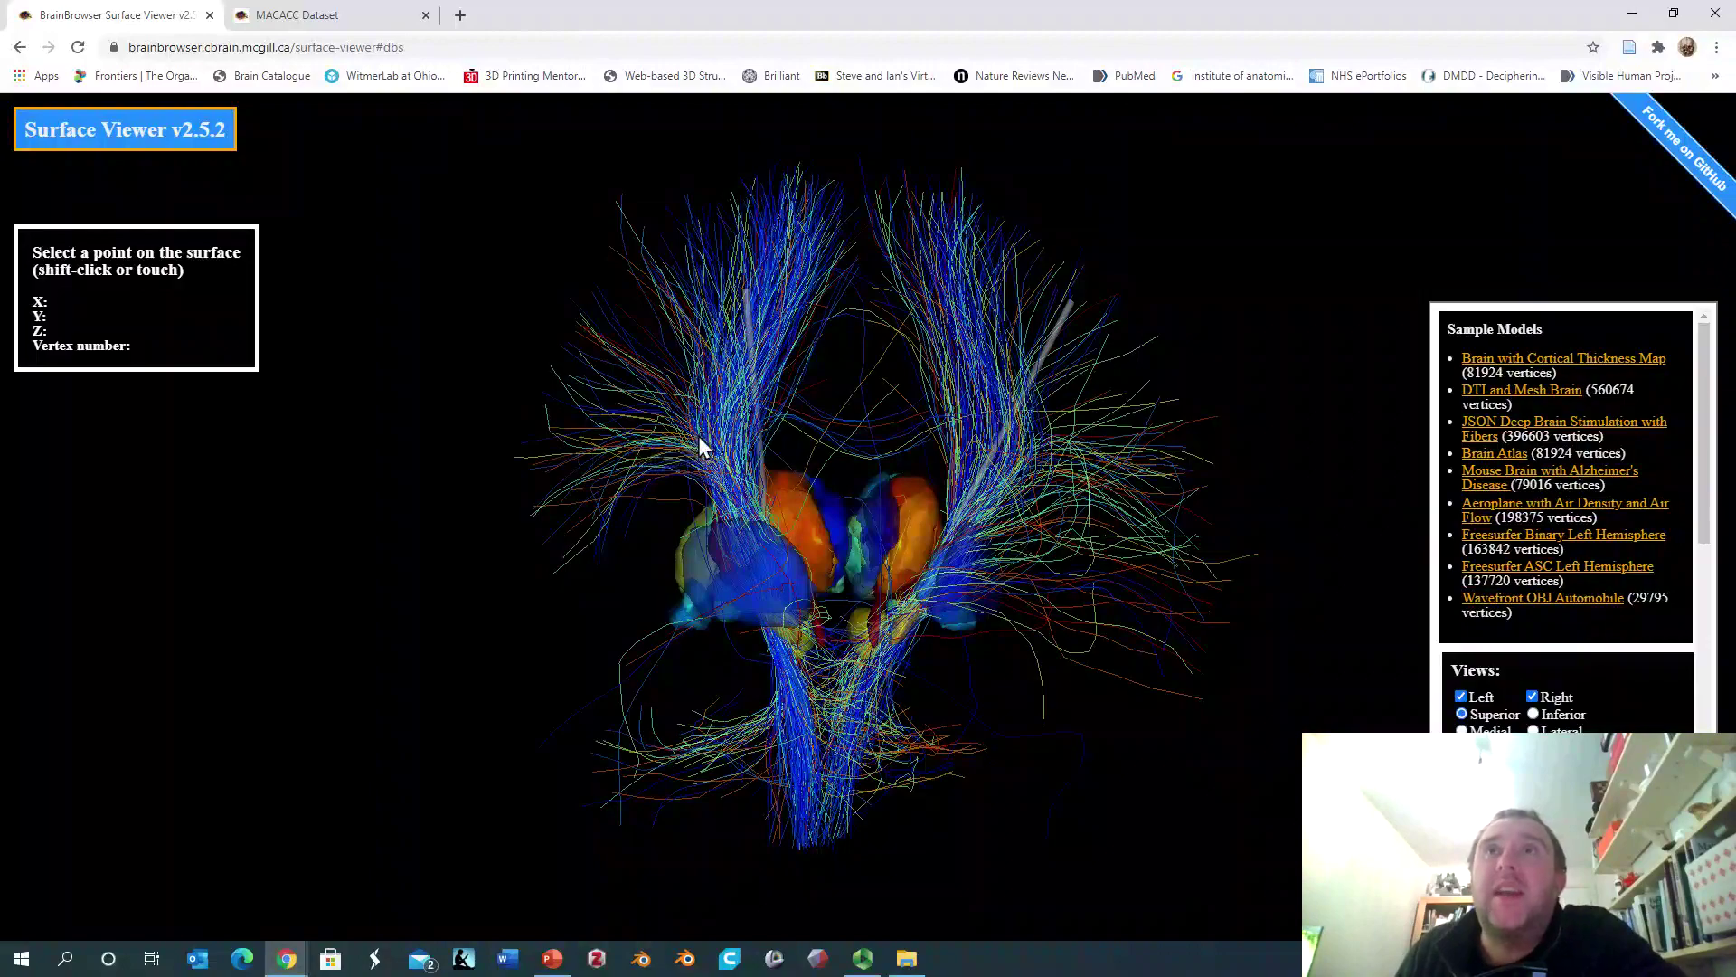
left_click_drag(670, 452, 716, 443)
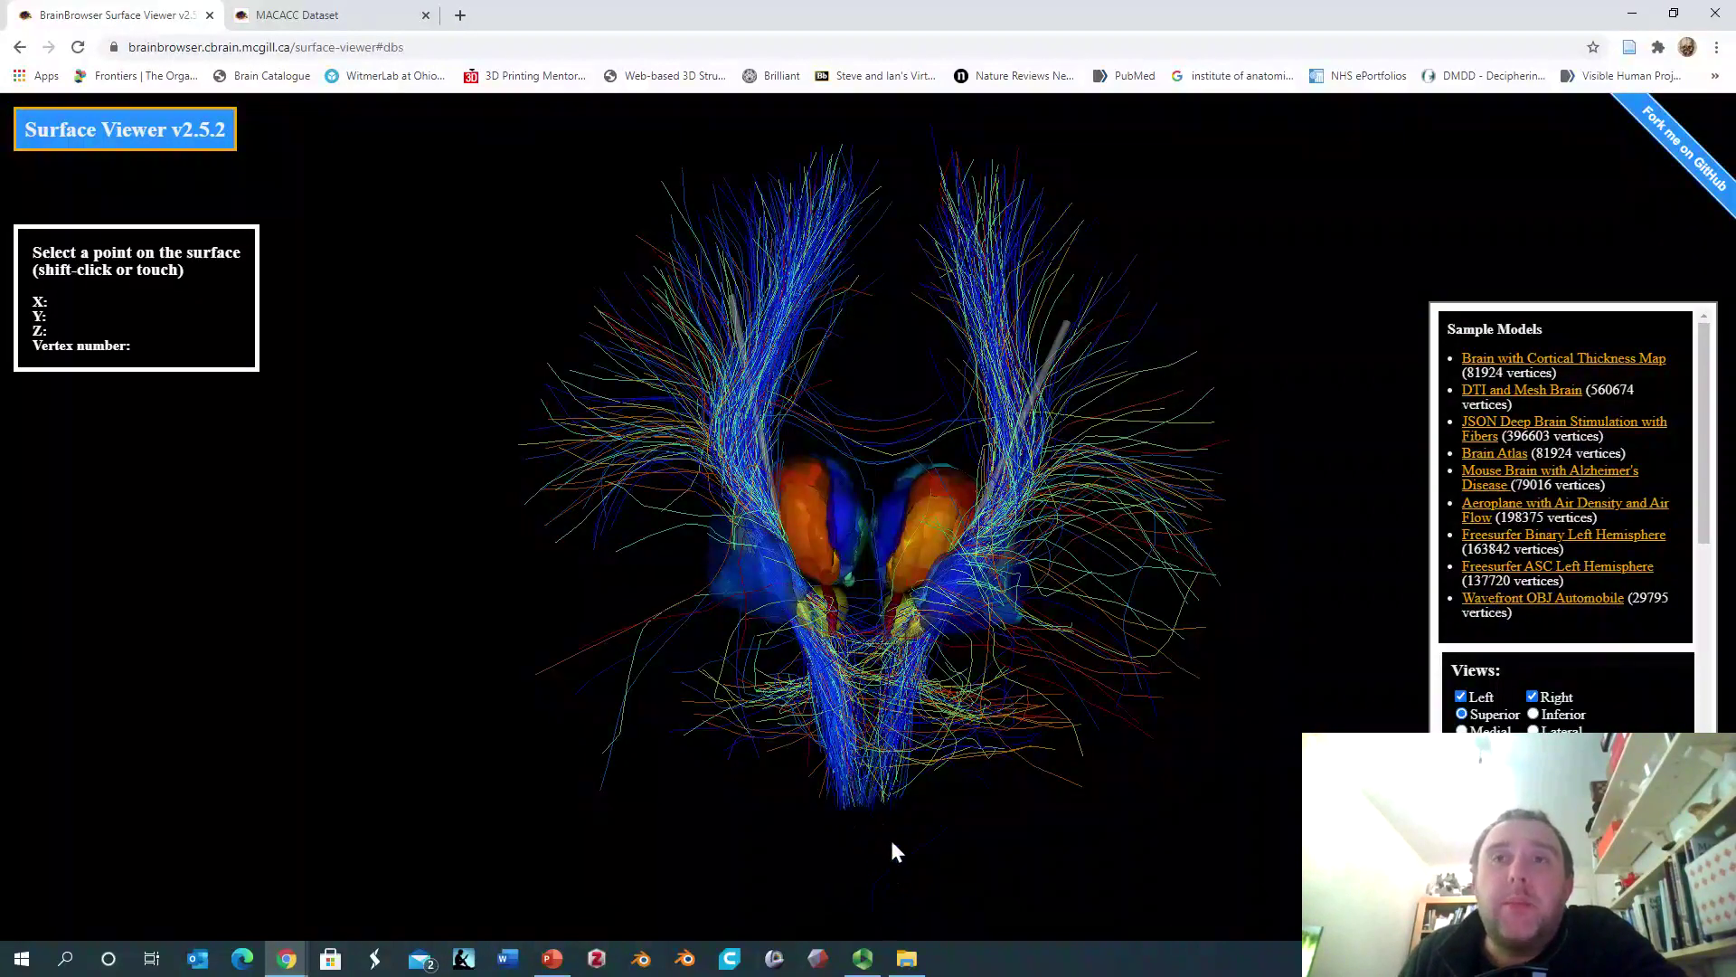
Zoom in on the fibres below the thalami, then zoom out, re-centre and turn the model obliquely
scroll(896, 759, "up", 5)
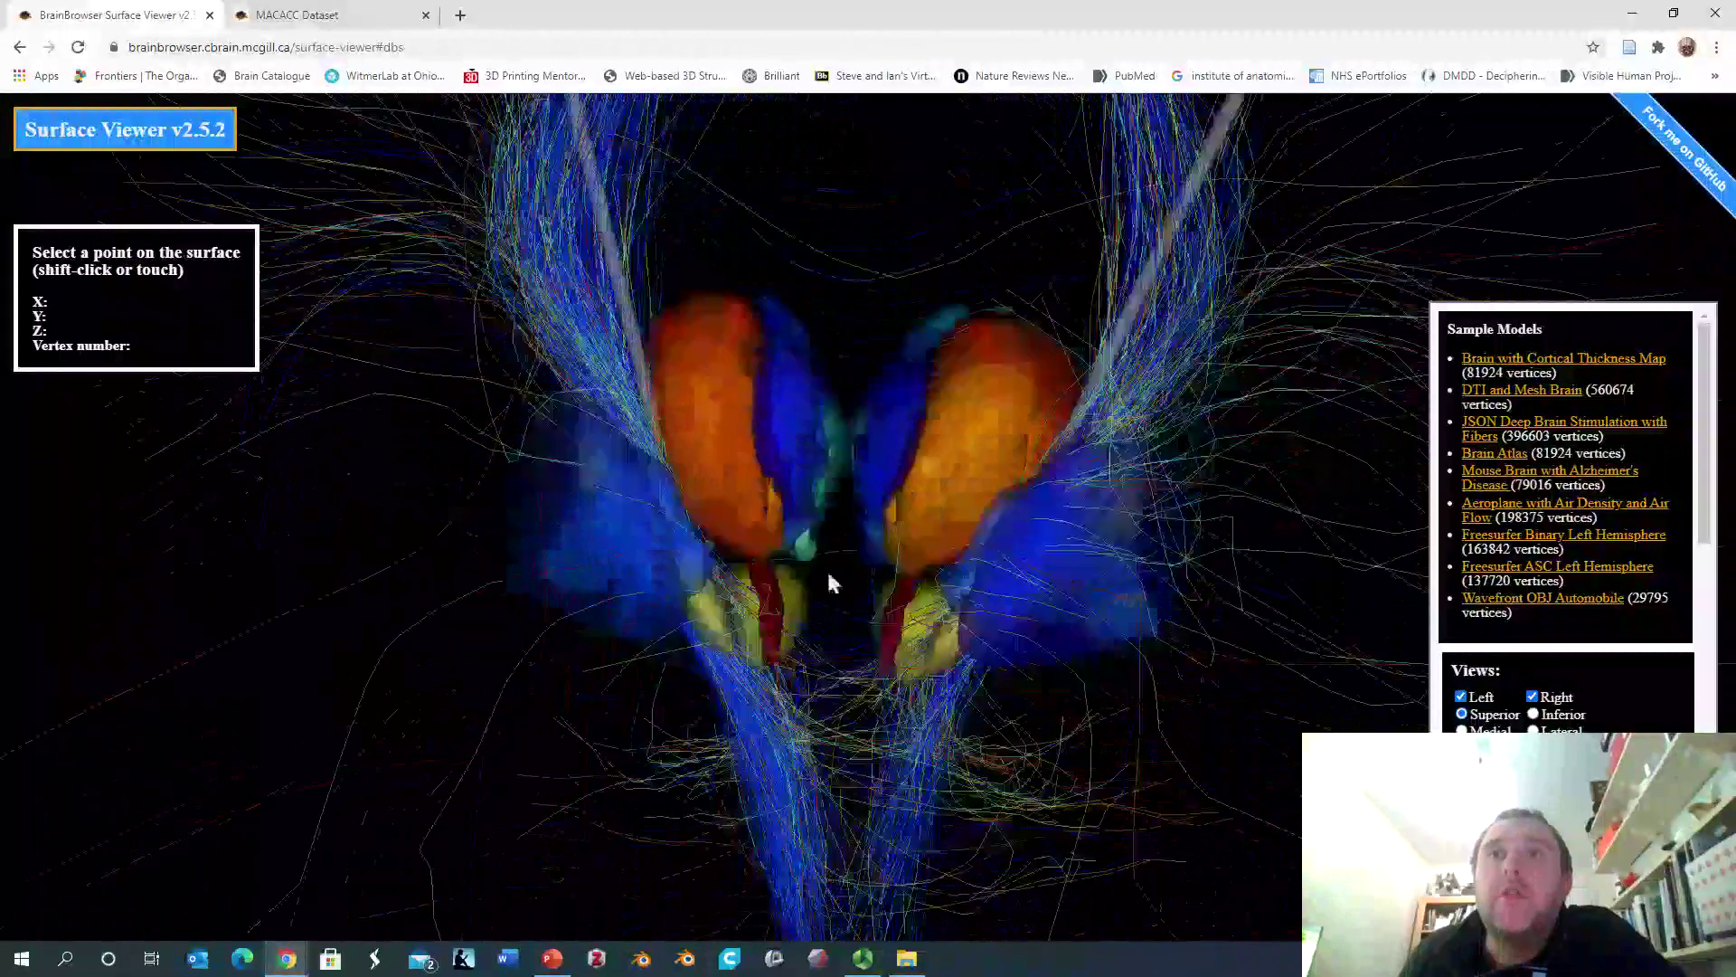
left_click_drag(827, 574, 797, 351)
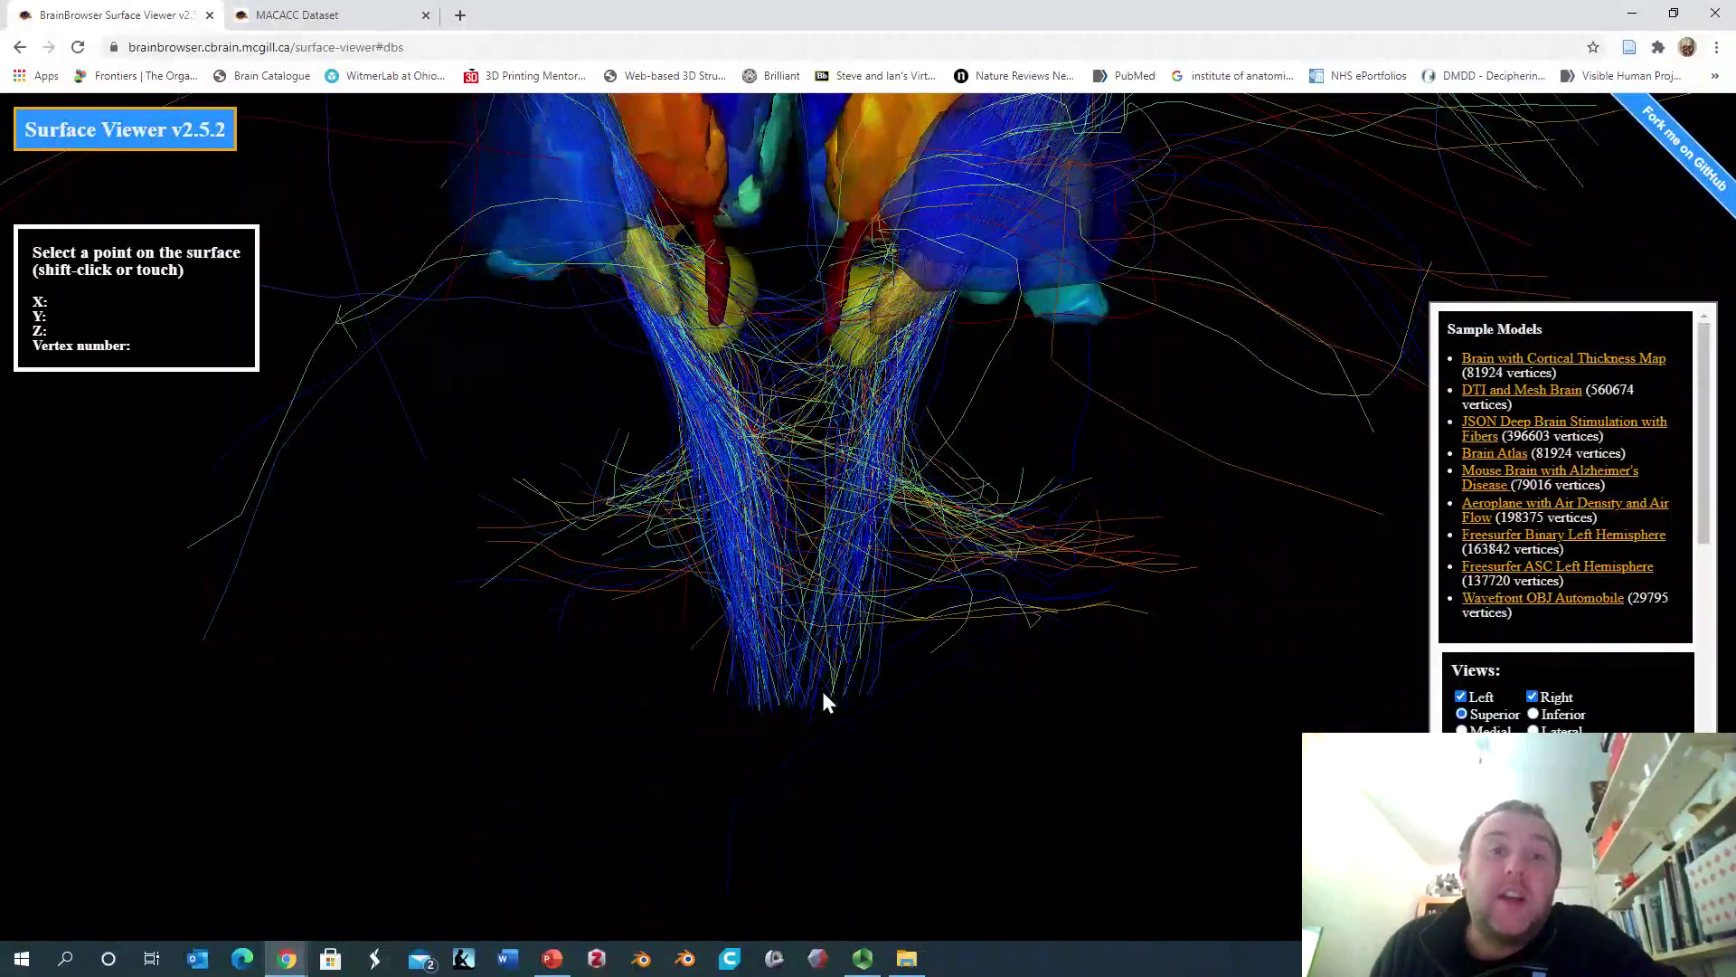
scroll(825, 701, "down", 5)
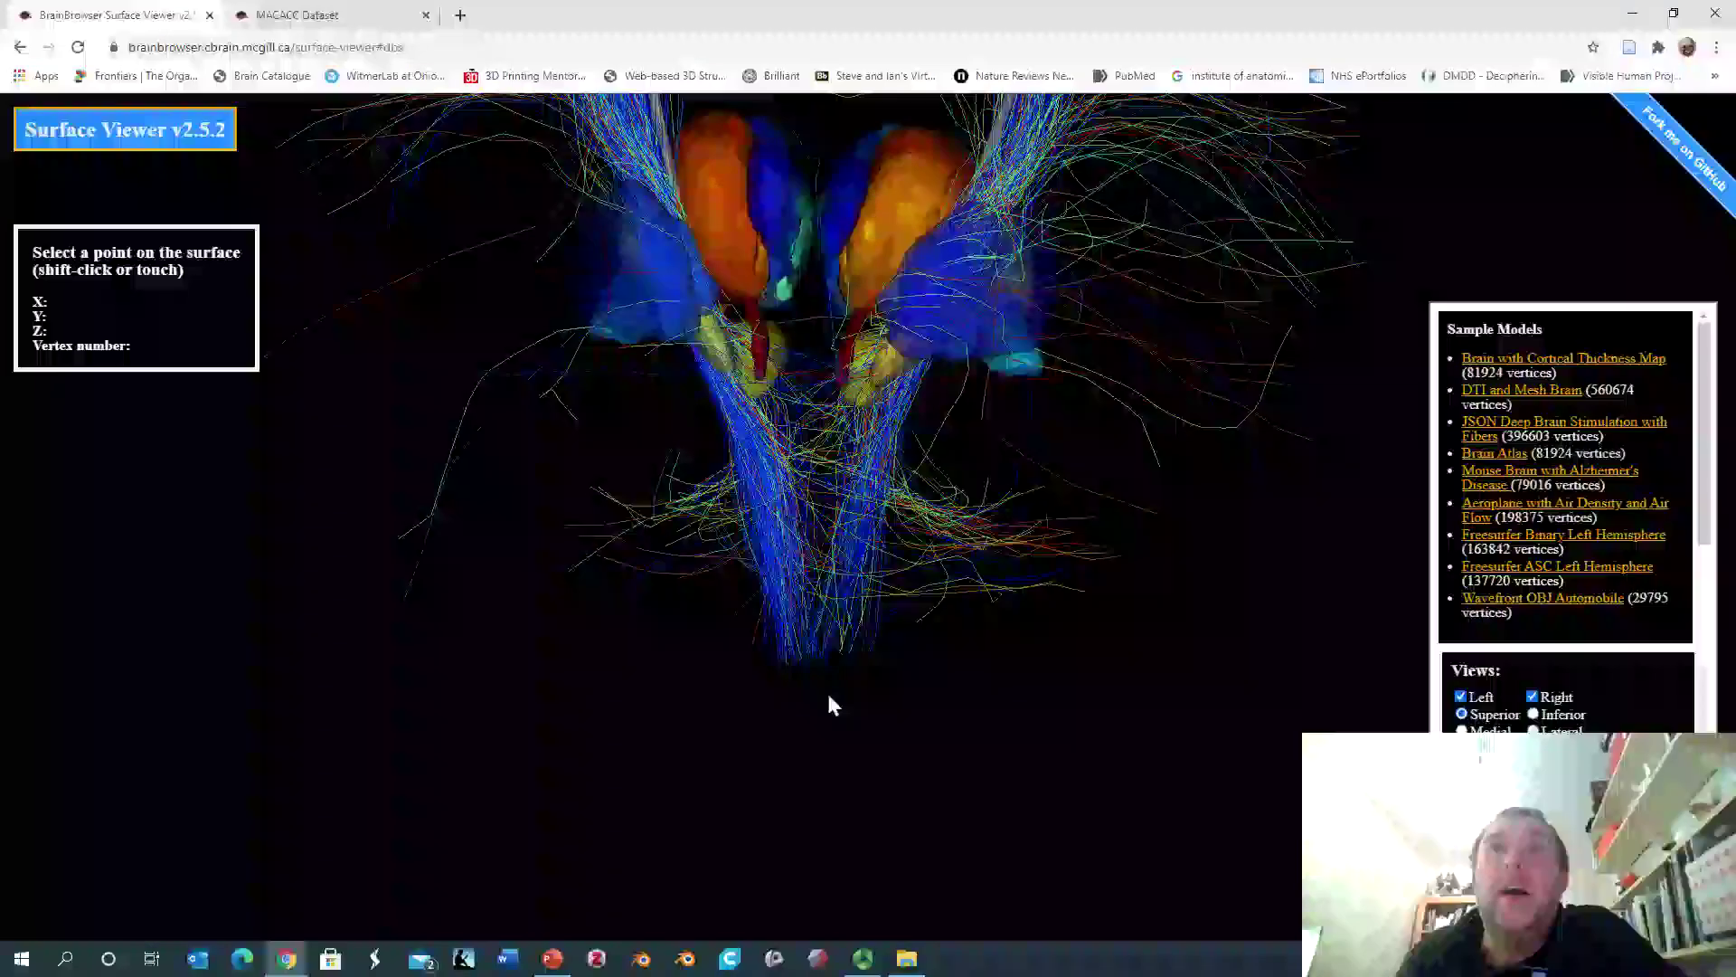
left_click_drag(822, 438, 824, 615)
left_click_drag(845, 527, 766, 509)
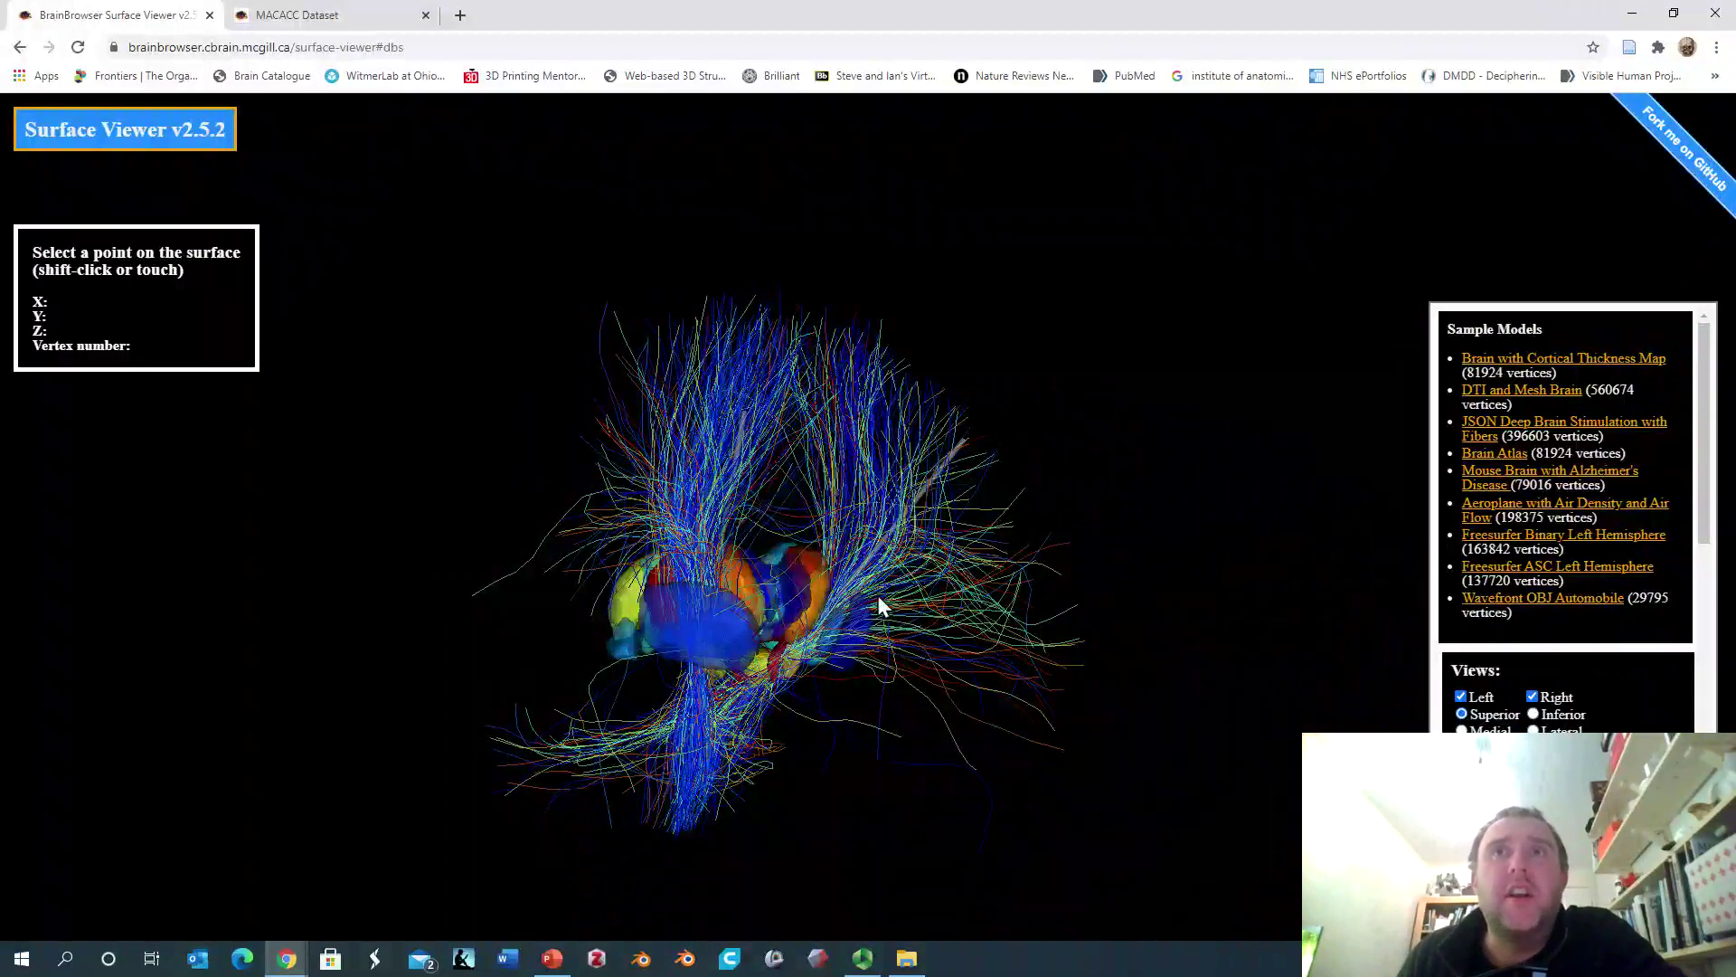
Rotate the DBS model so the two fibre bundles face the viewer front-on
mouse_move(877, 595)
left_mouse_down()
mouse_move(778, 584)
mouse_move(783, 655)
mouse_move(790, 557)
mouse_move(856, 571)
left_mouse_up()
left_click_drag(725, 554, 737, 553)
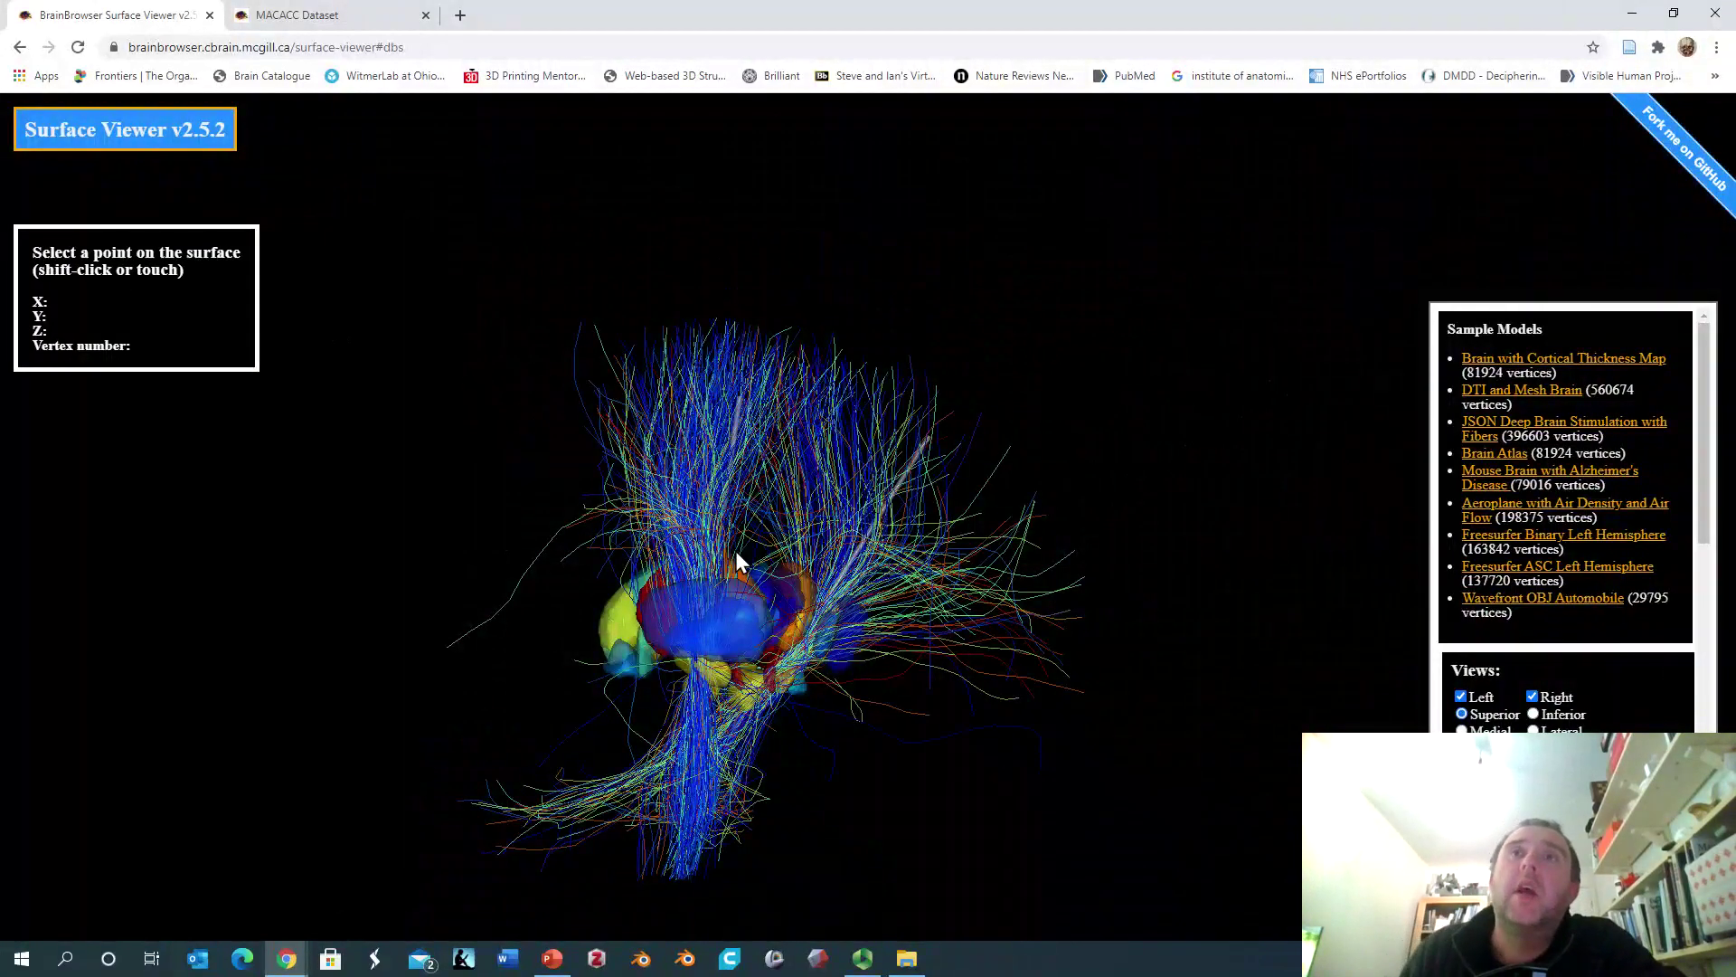
left_click_drag(820, 640, 775, 719)
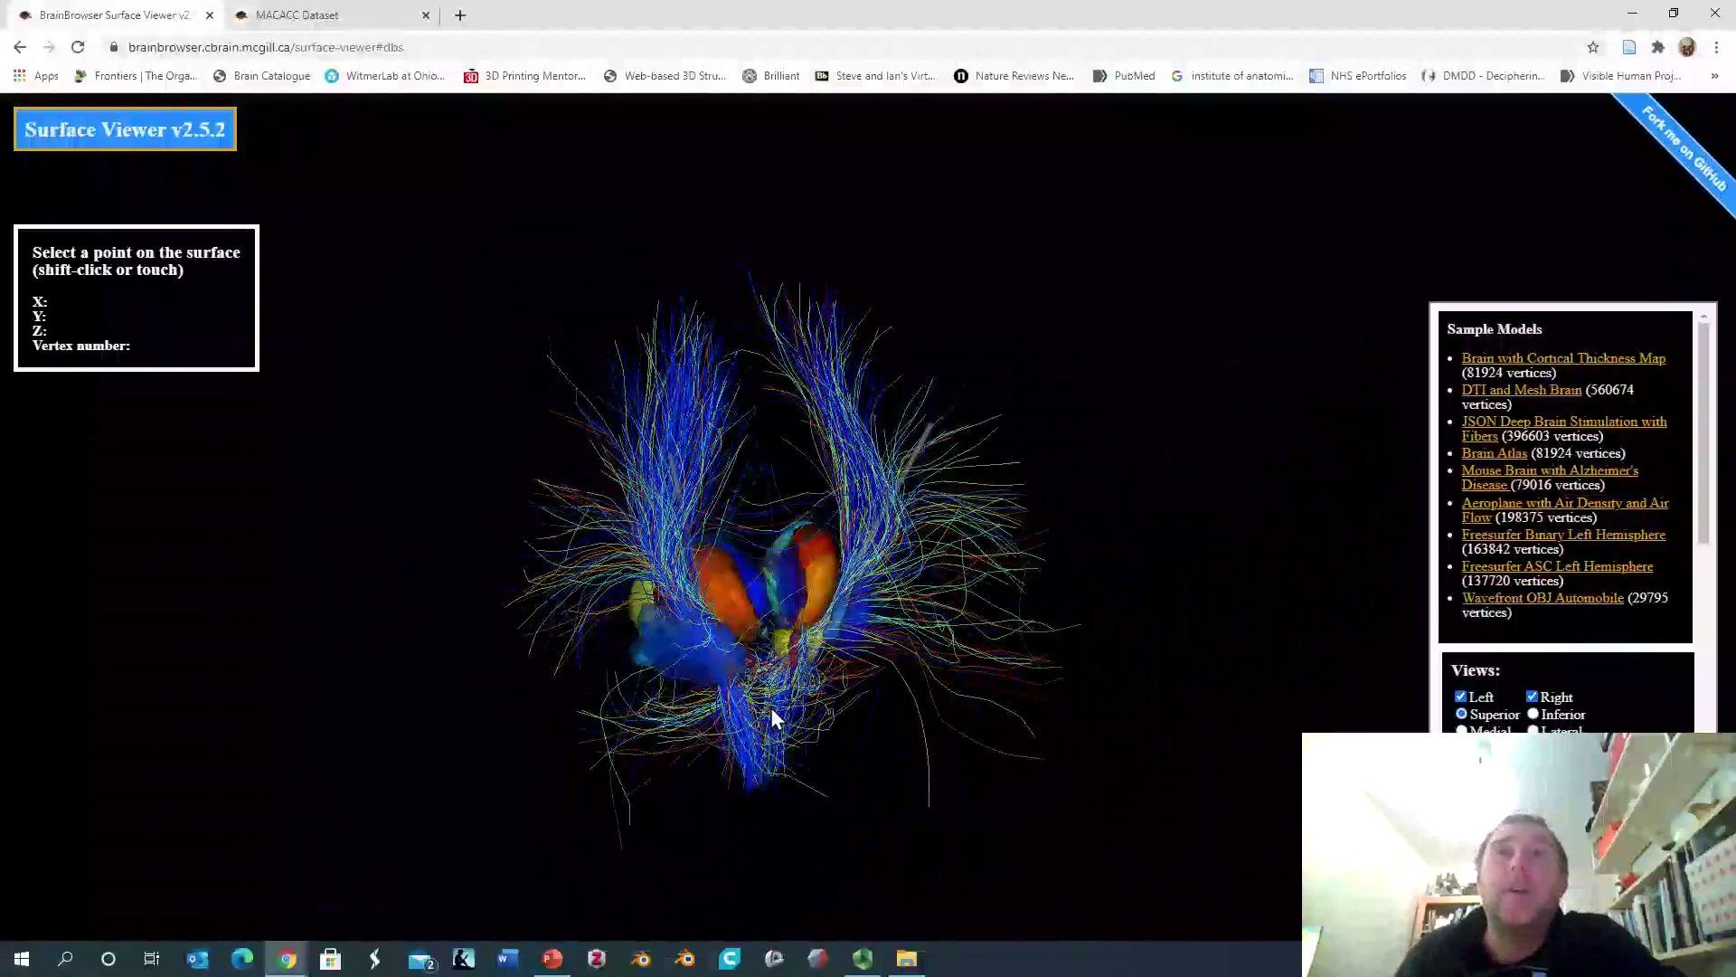
Zoom in on the orange, blue and yellow nuclei, swing and tilt them from below, then zoom back out
scroll(787, 713, "up", 3)
left_click_drag(796, 709, 740, 783)
scroll(739, 782, "up", 2)
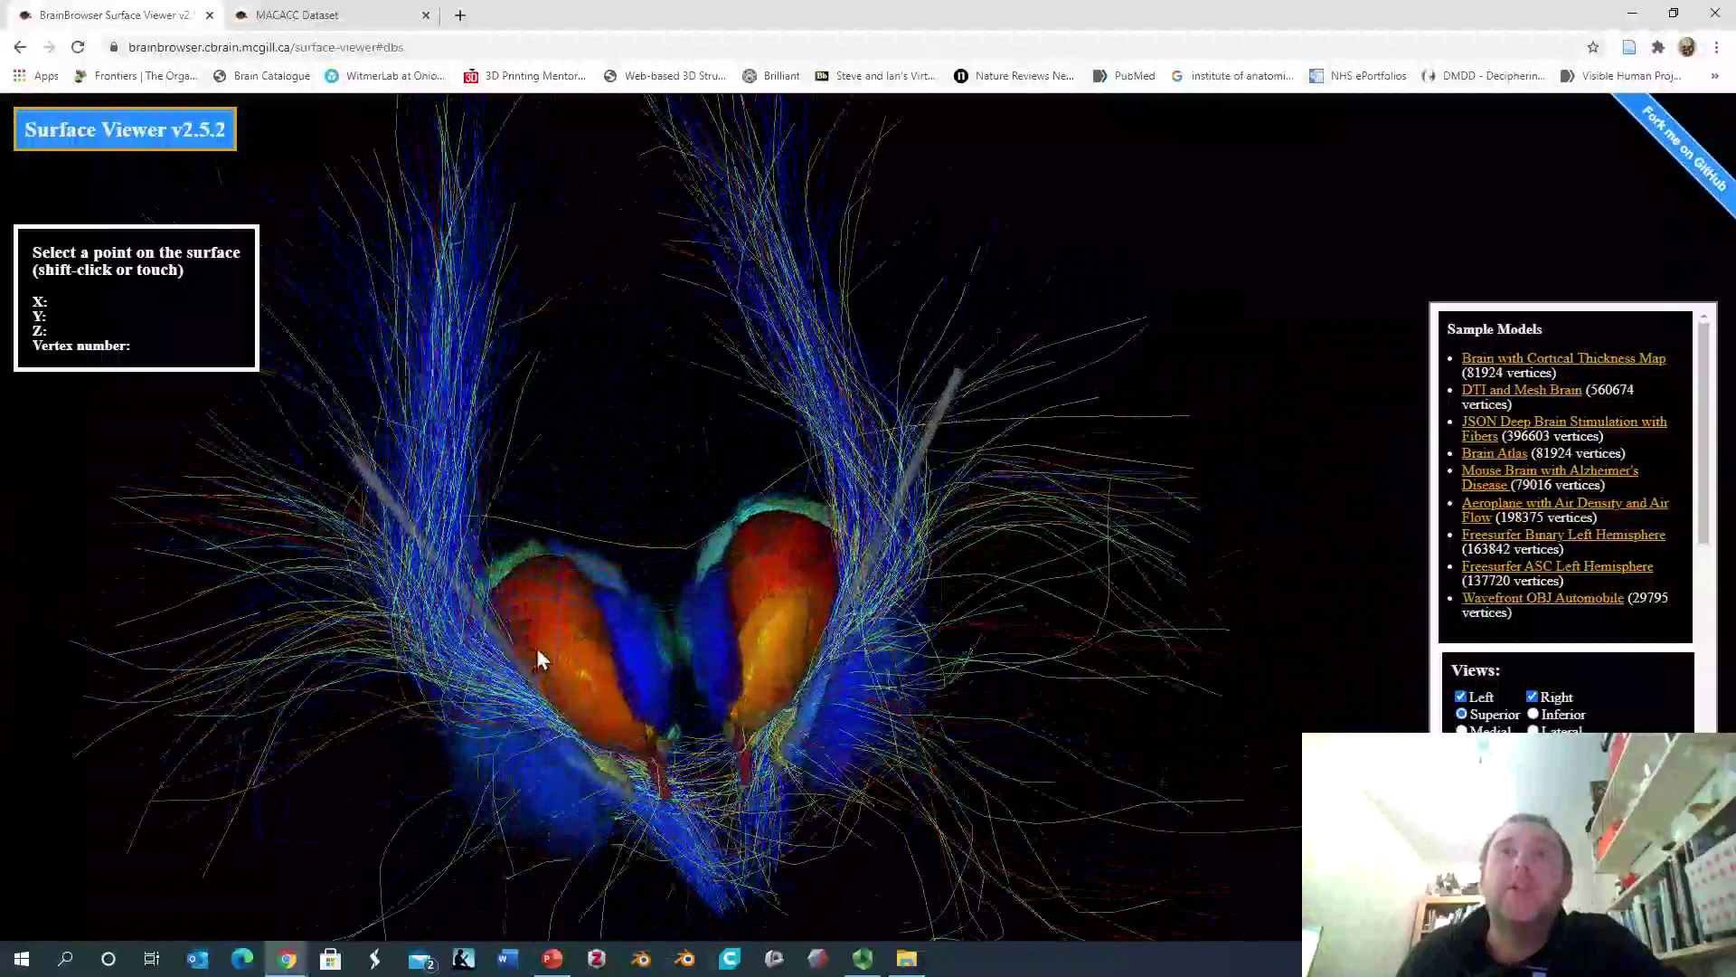
left_click_drag(598, 634, 528, 745)
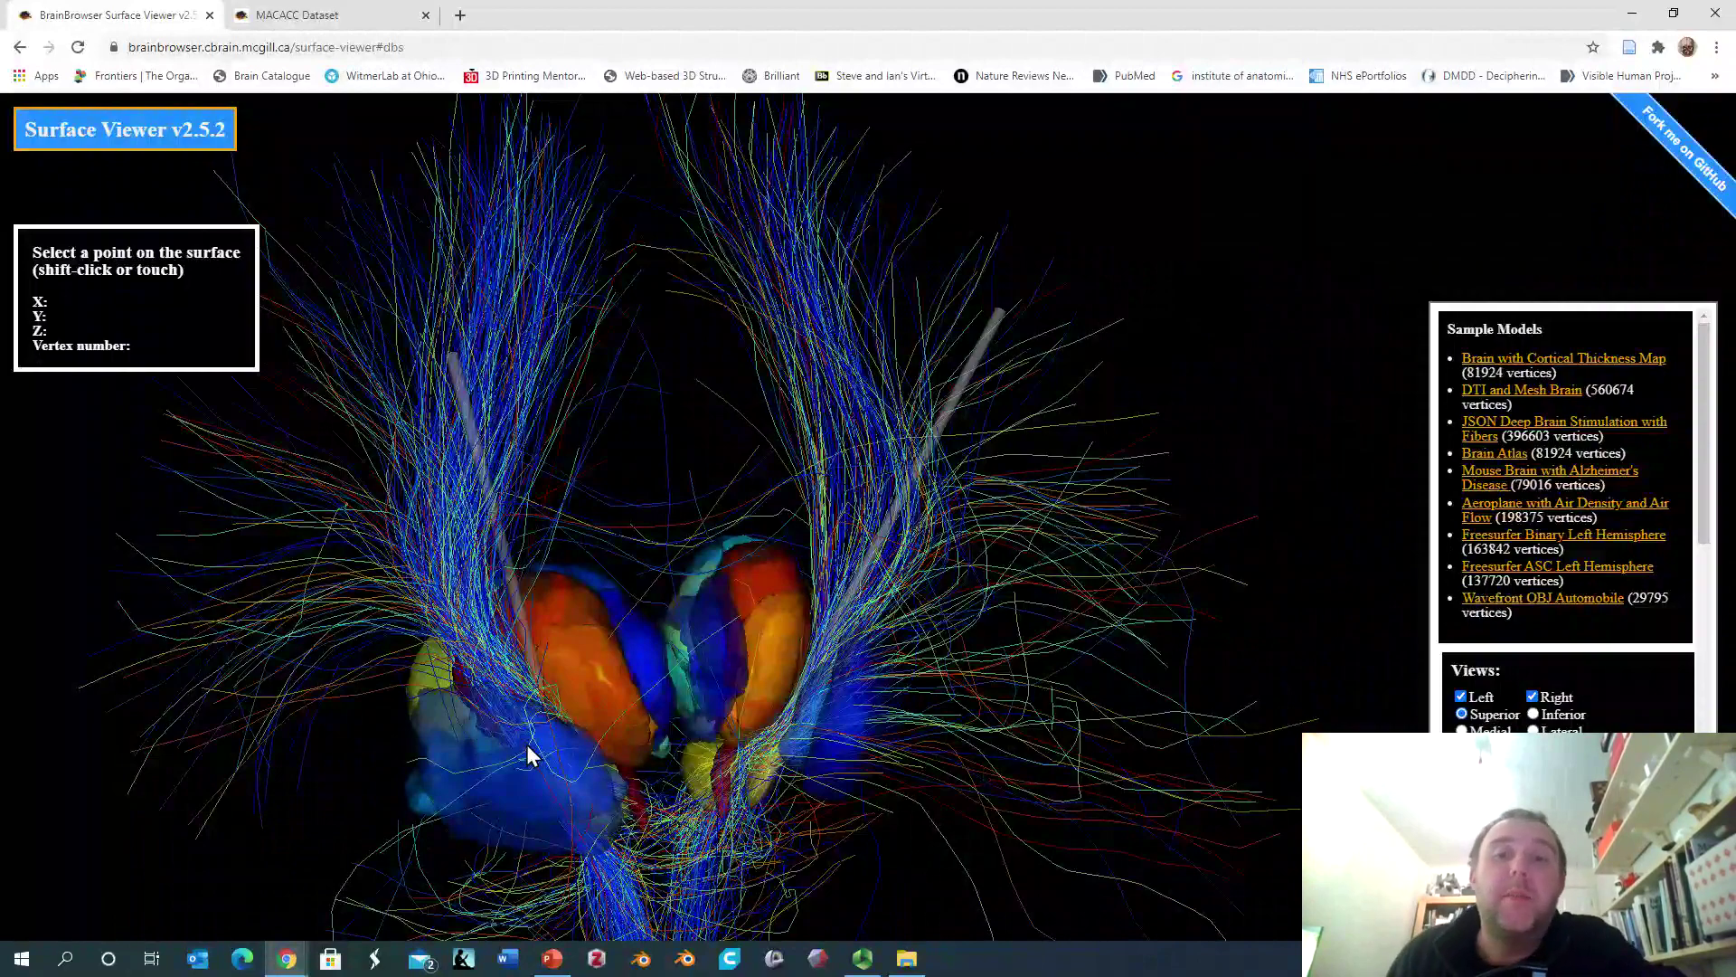
left_click_drag(624, 763, 504, 728)
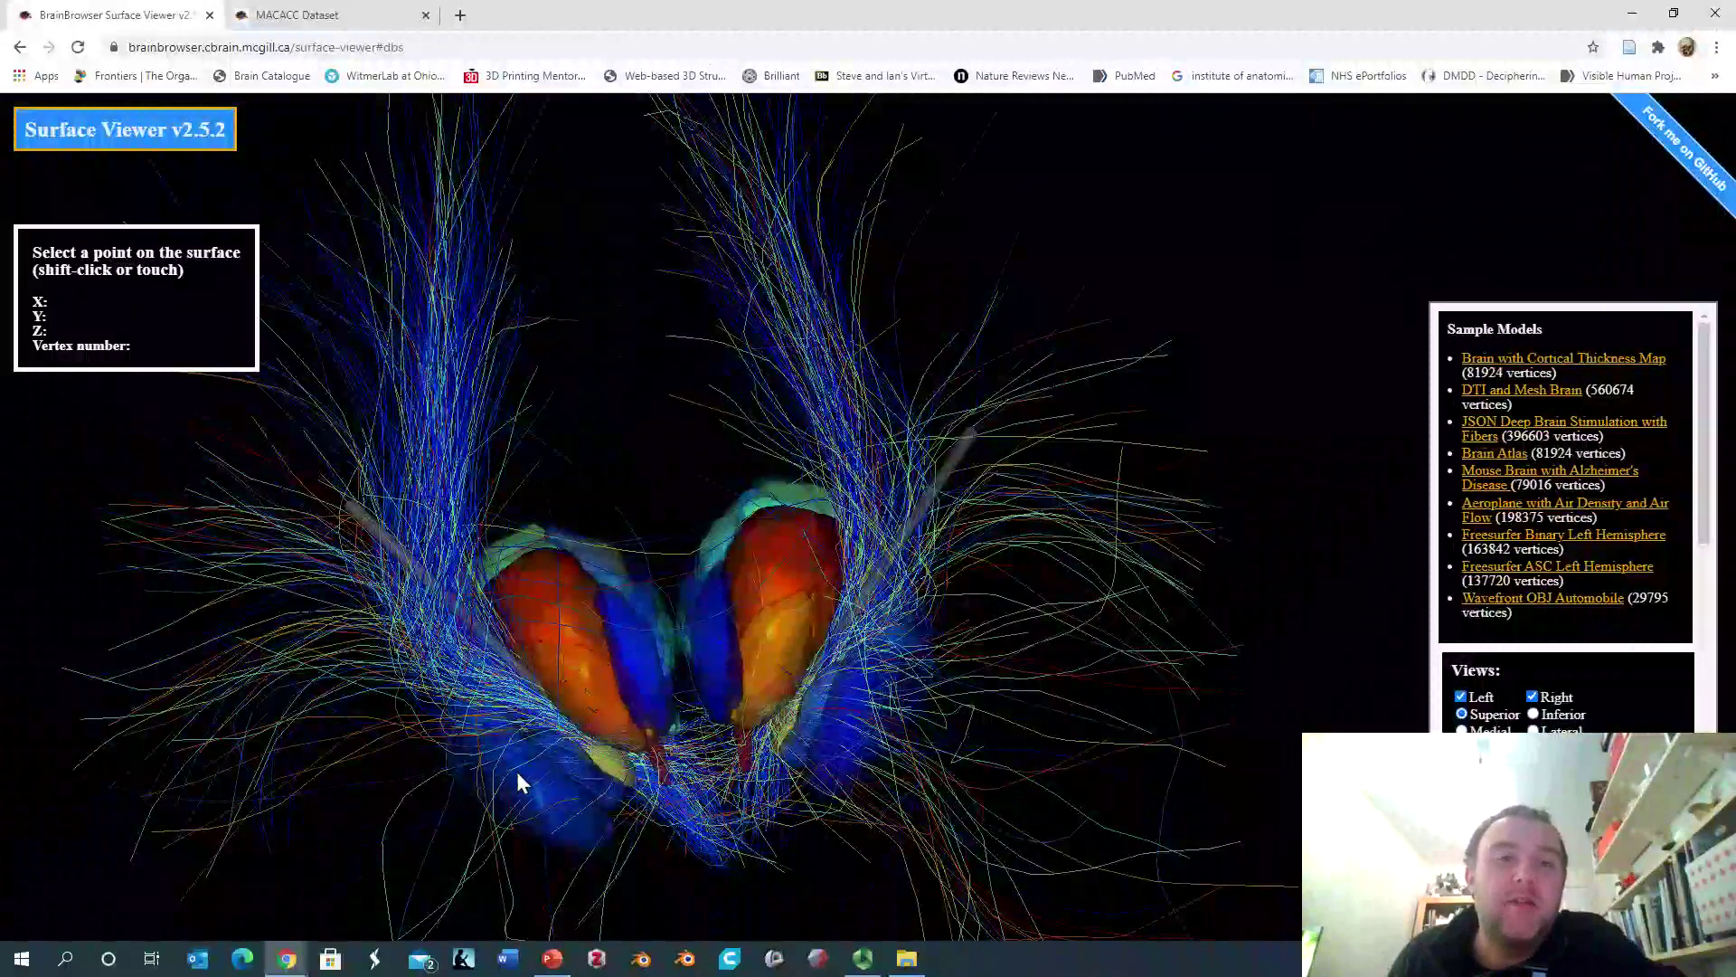
left_click_drag(578, 766, 642, 547)
scroll(622, 806, "down", 3)
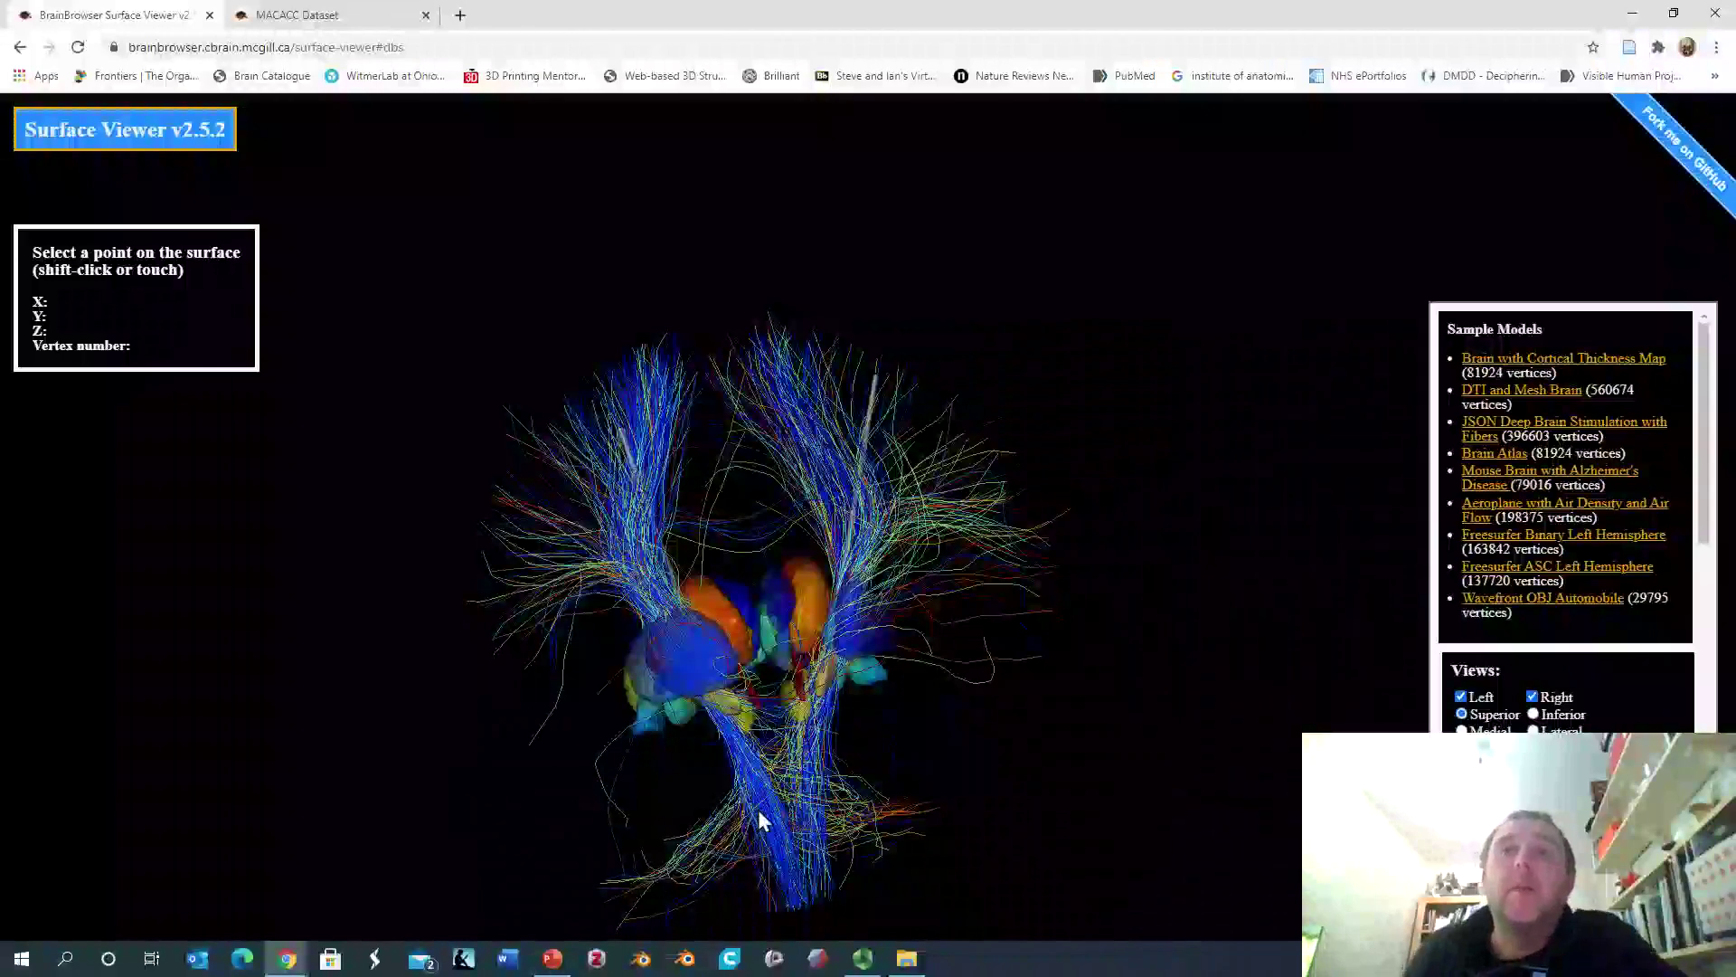
Orbit the fibre model through several angles to an oblique side view of fibres rising from the thalami
left_click_drag(757, 812, 746, 605)
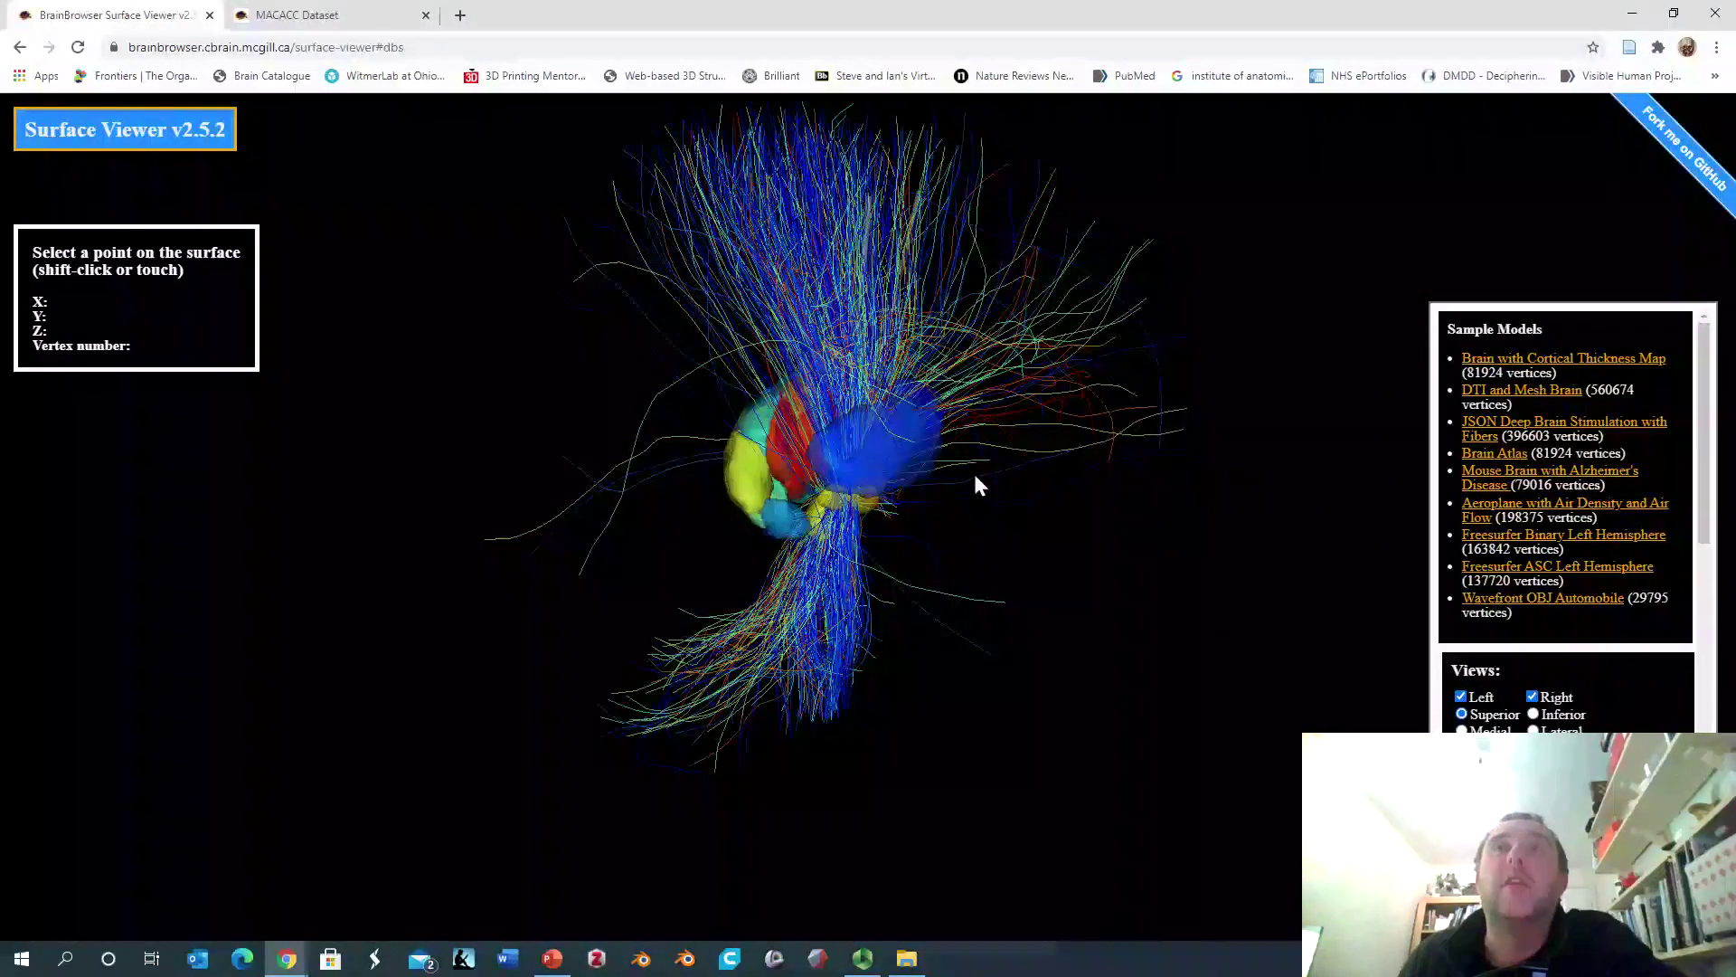
left_click_drag(973, 470, 879, 412)
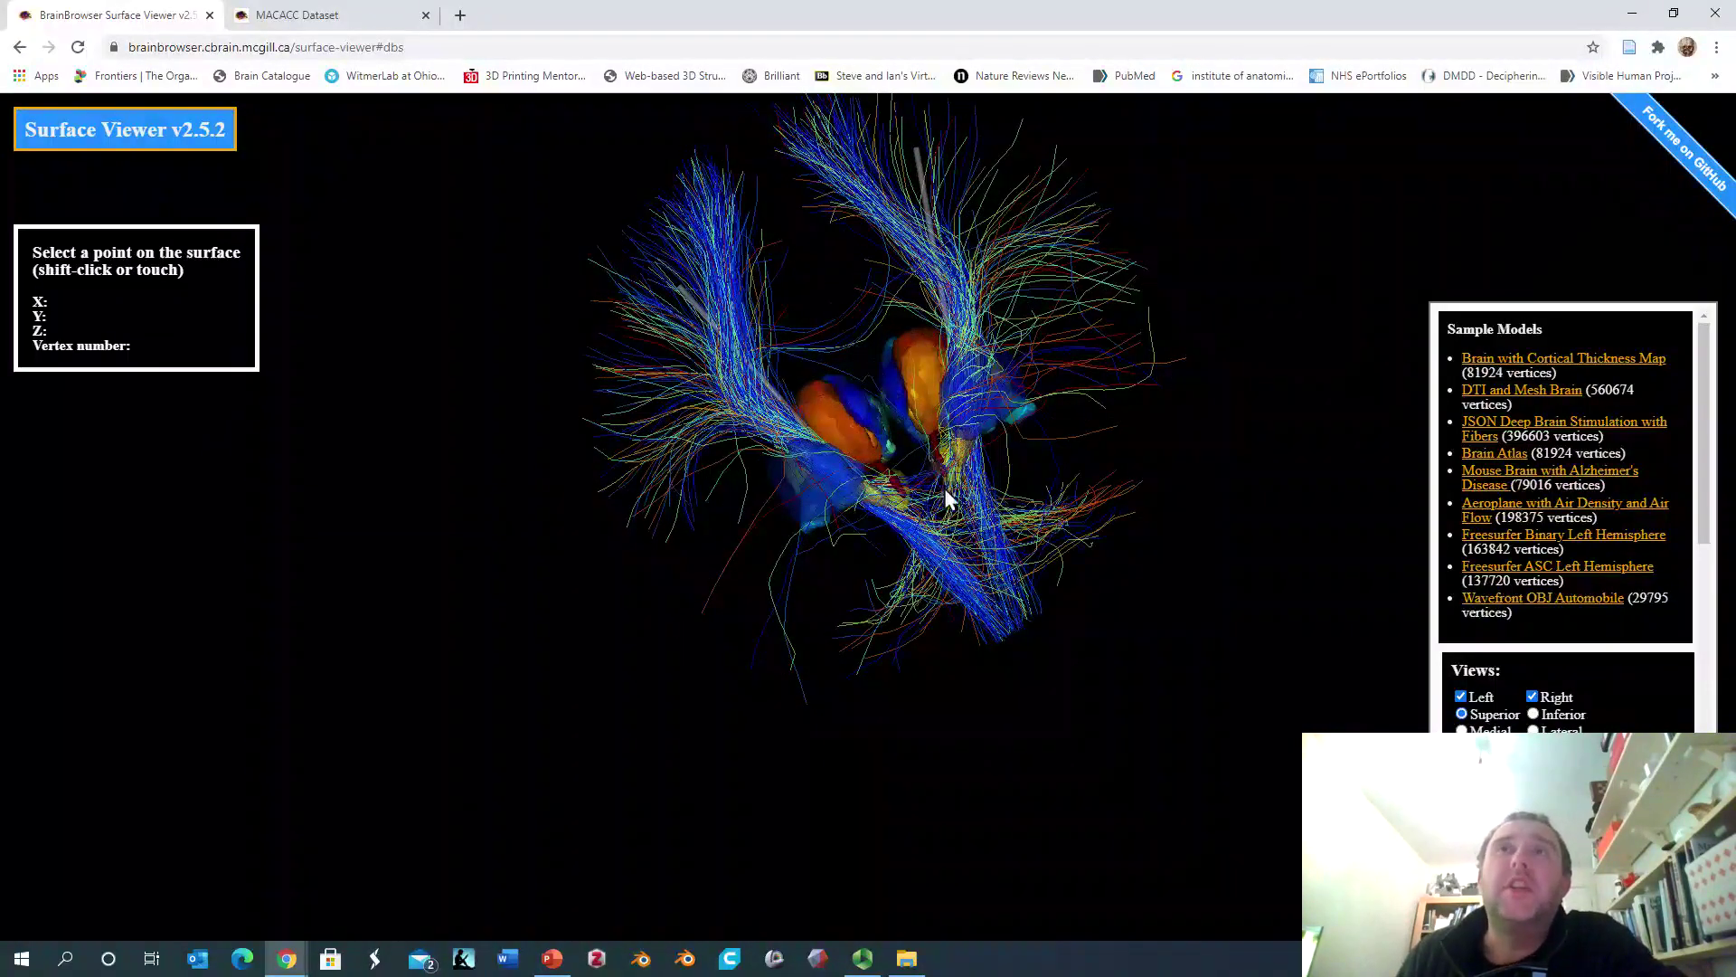
left_click_drag(944, 490, 770, 521)
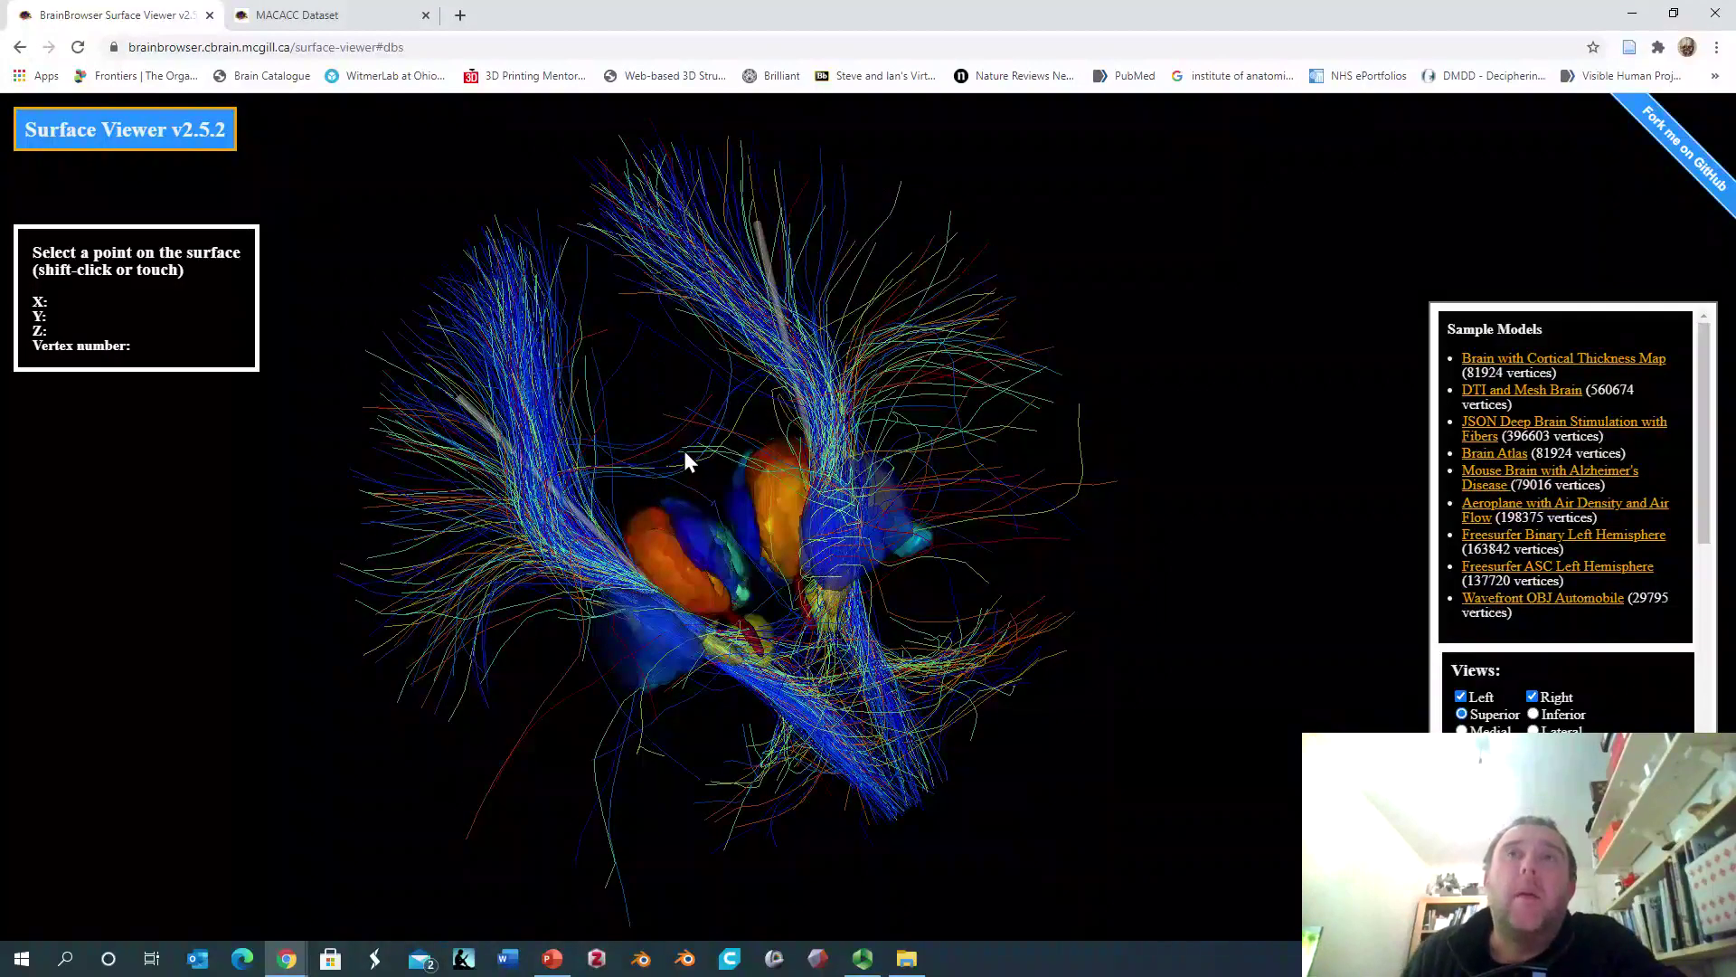
left_click_drag(684, 450, 736, 452)
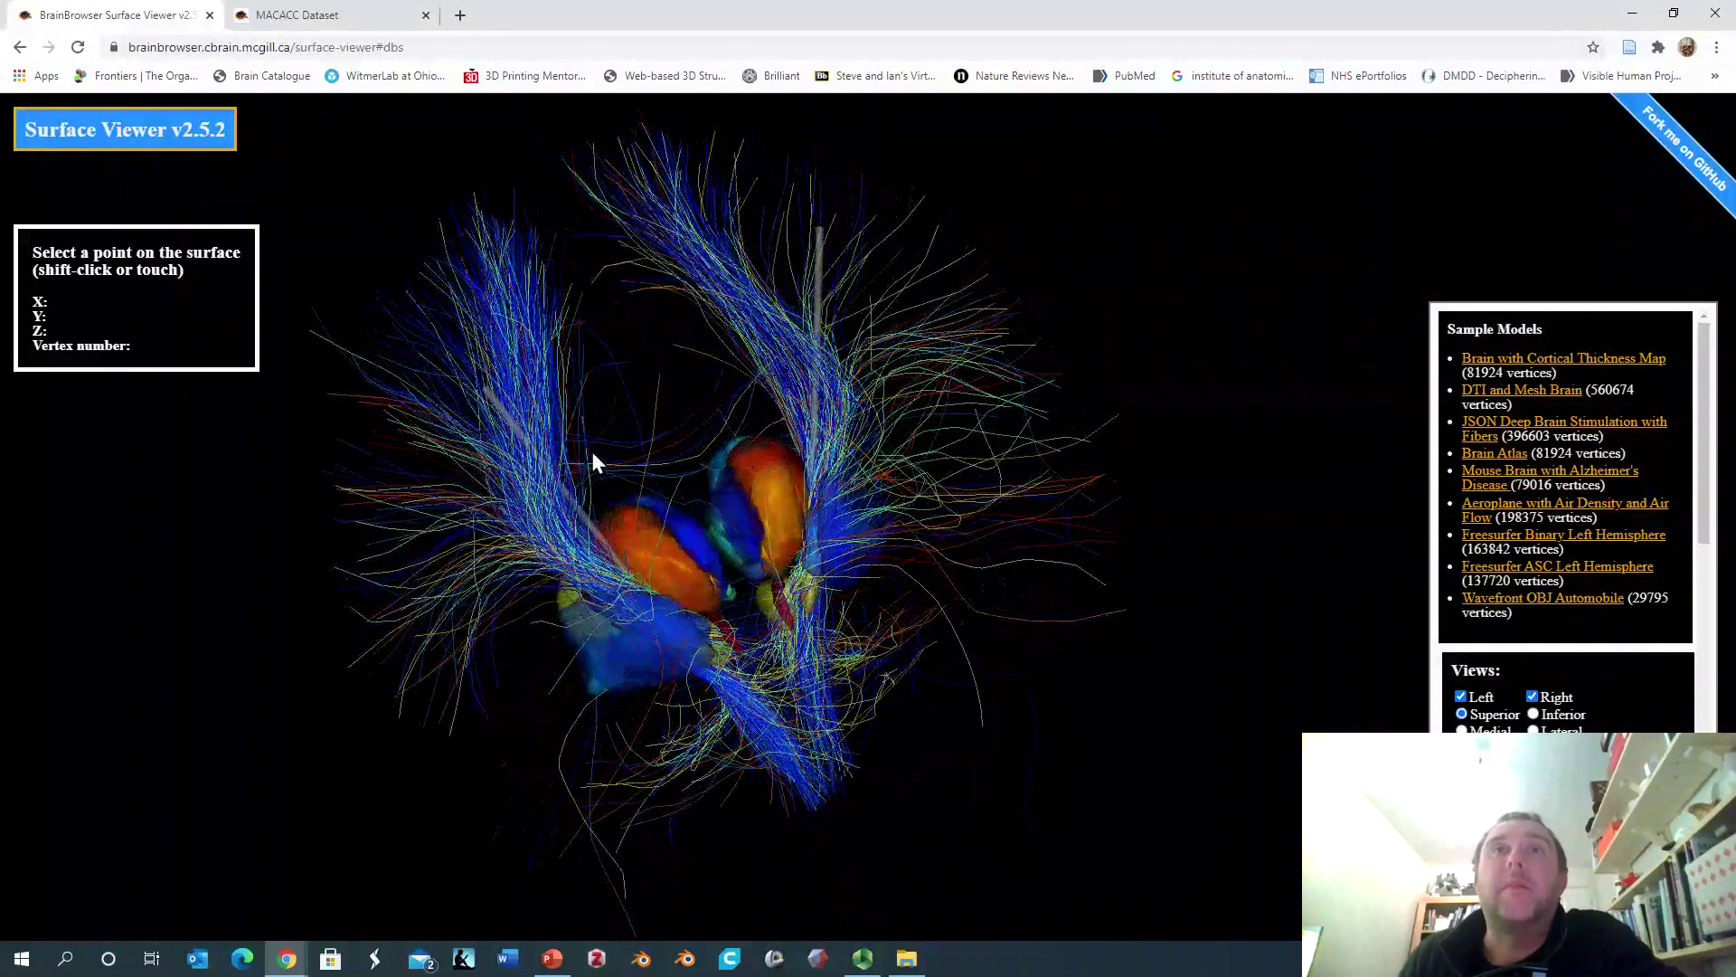
left_click_drag(593, 458, 722, 393)
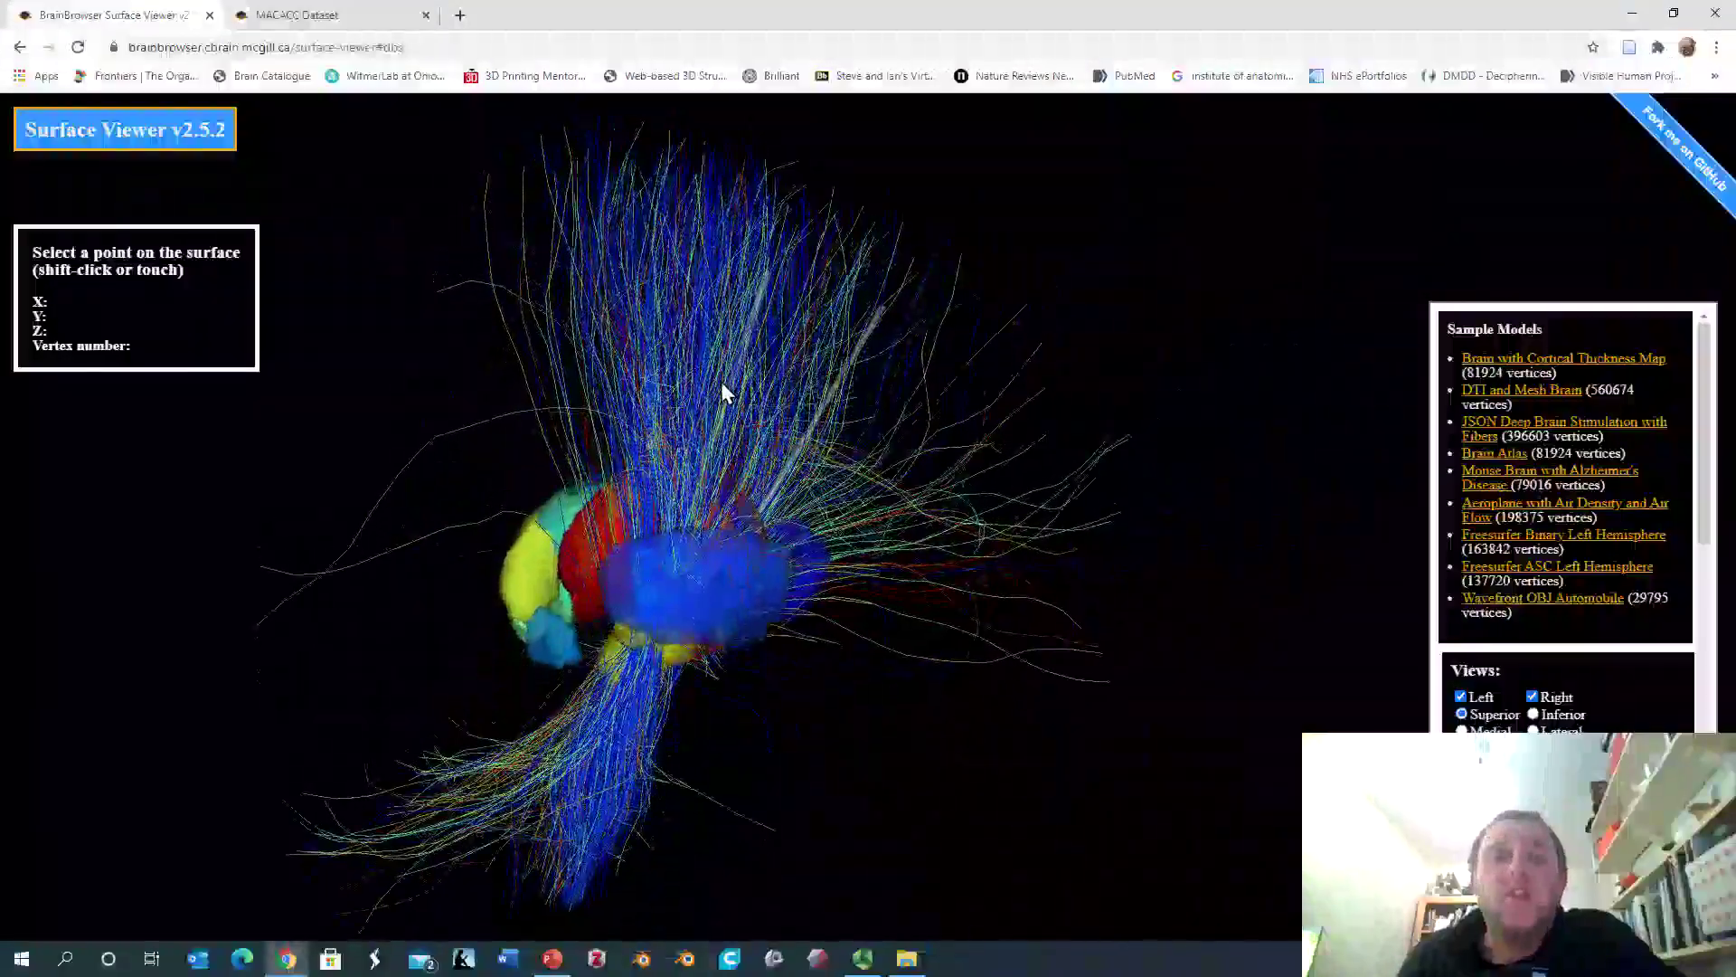